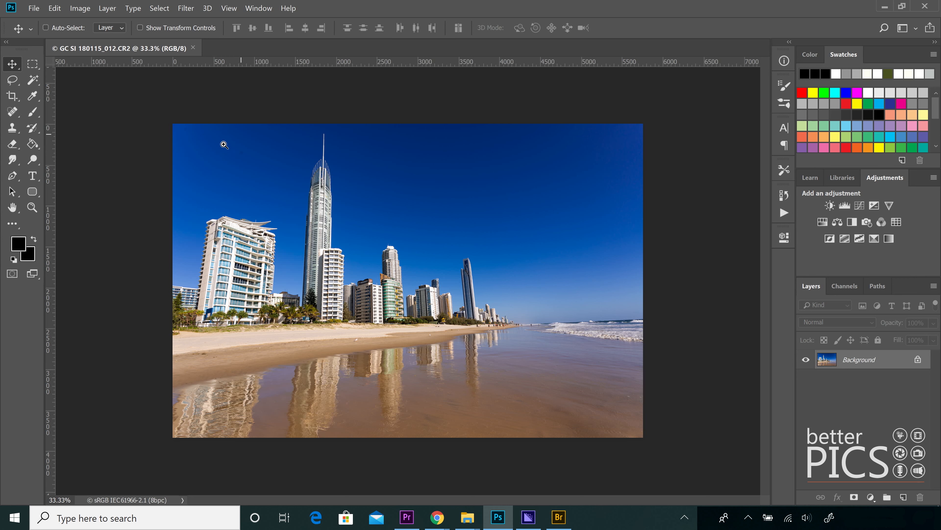
- Remove the dust spots from the sky near the photo's upper-left corner with the content-aware Spot Healing Brush
left_click(210, 138, "ctrl")
left_click_drag(232, 152, 386, 202)
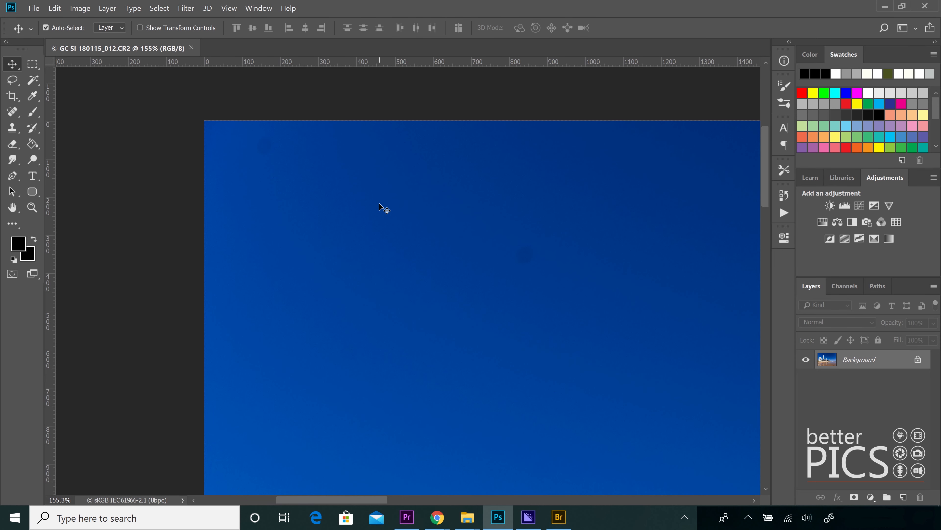
key("j")
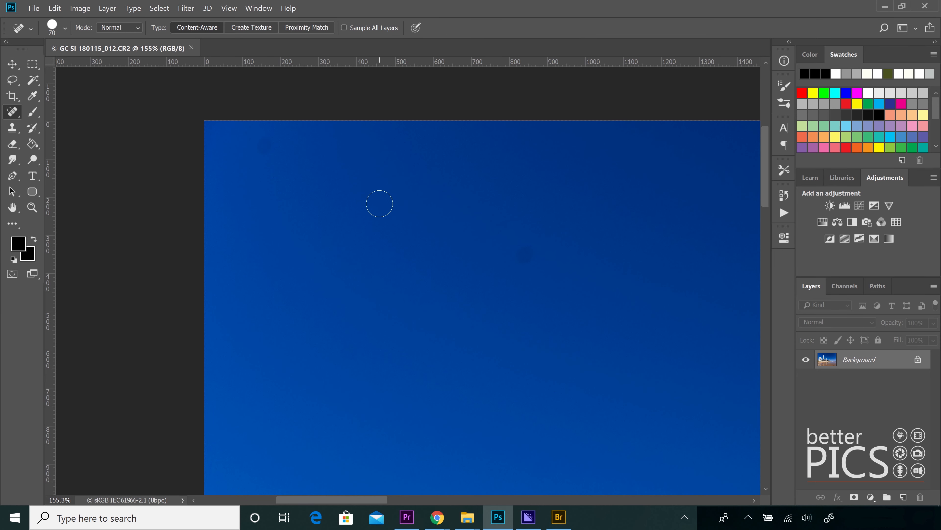
left_click(531, 253)
left_click(265, 145)
key("ctrl+0")
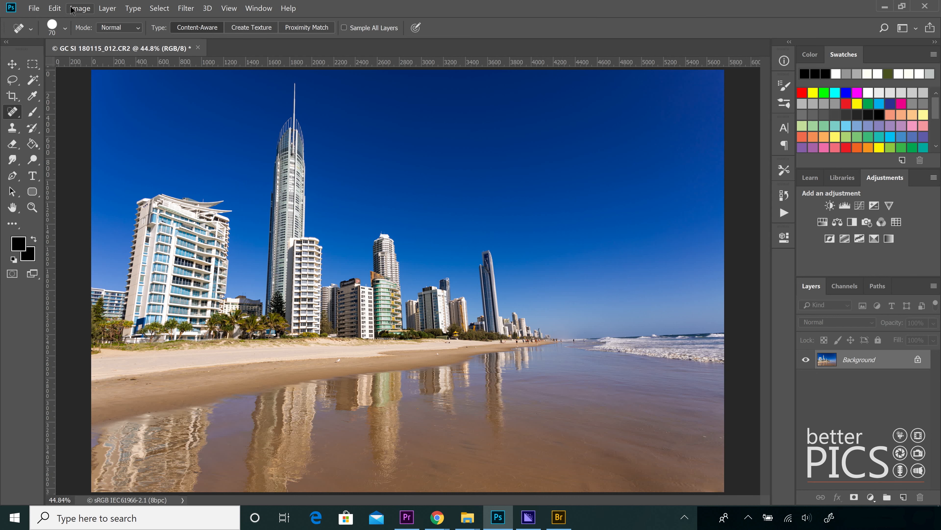
left_click(71, 11)
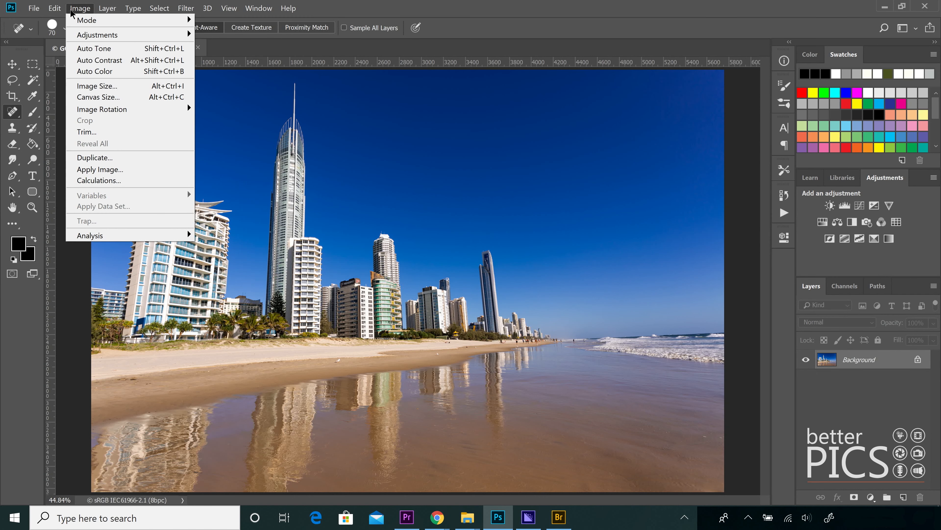
mouse_move(89, 34)
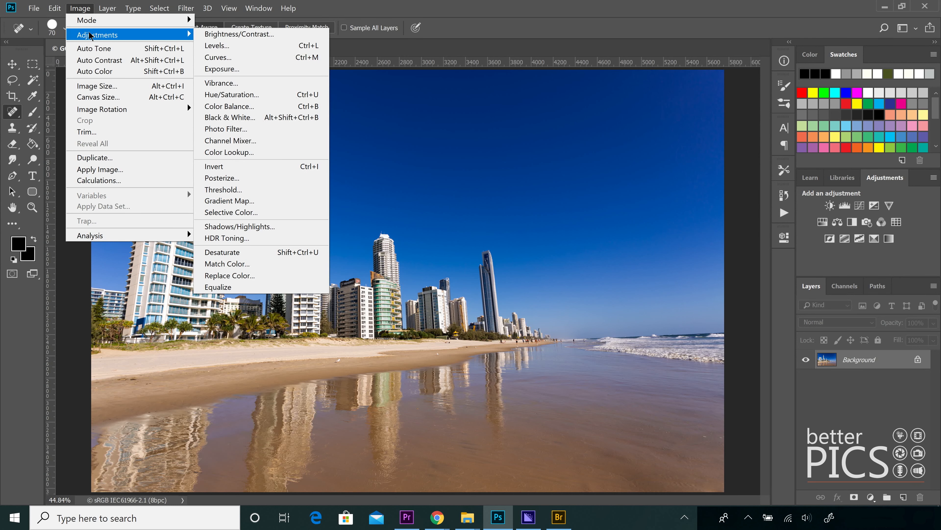
left_click(218, 57)
left_click_drag(378, 244, 378, 237)
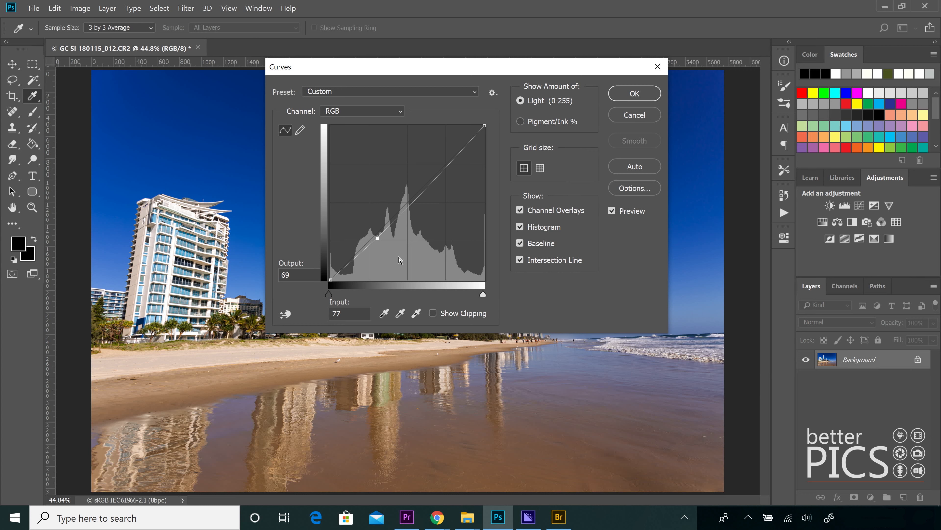
key("j")
left_click(634, 115)
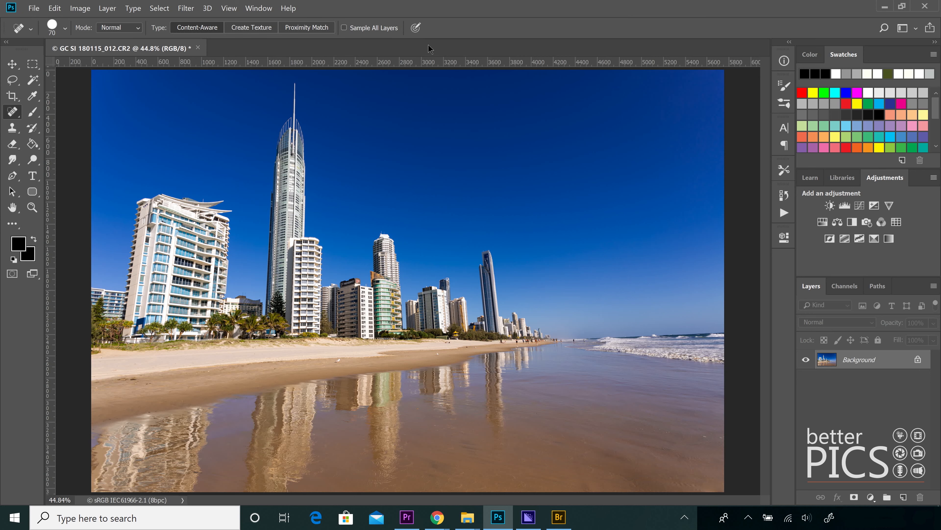
- Add a Curves adjustment layer above the Background layer and delete it again
left_click(108, 8)
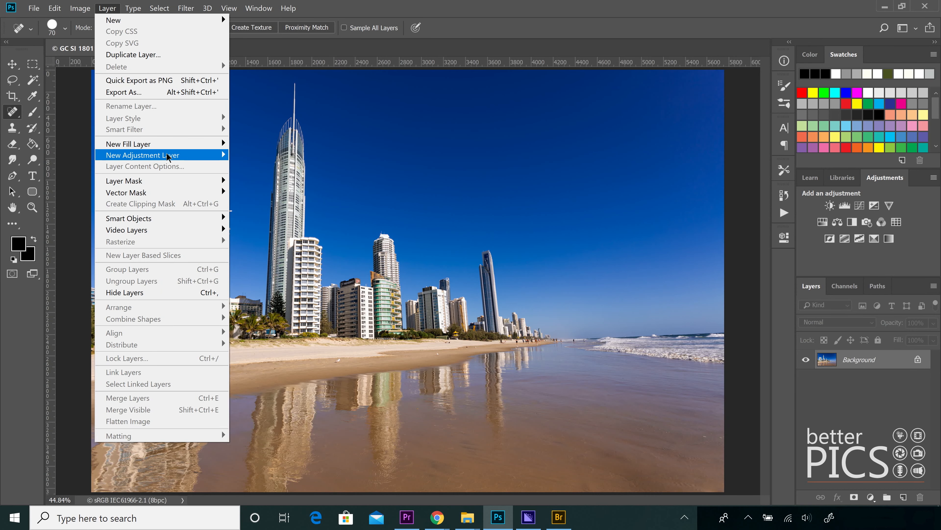
mouse_move(170, 156)
left_click(252, 178)
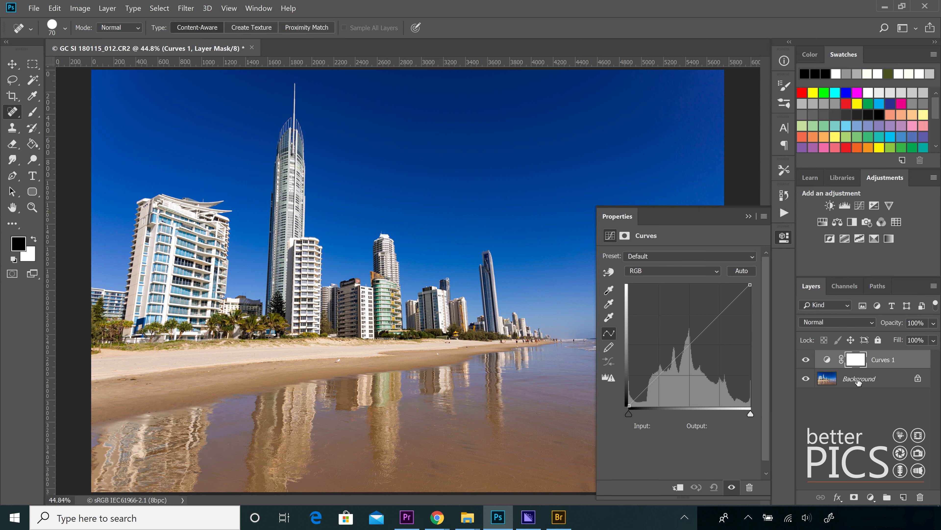
left_click_drag(884, 363, 921, 497)
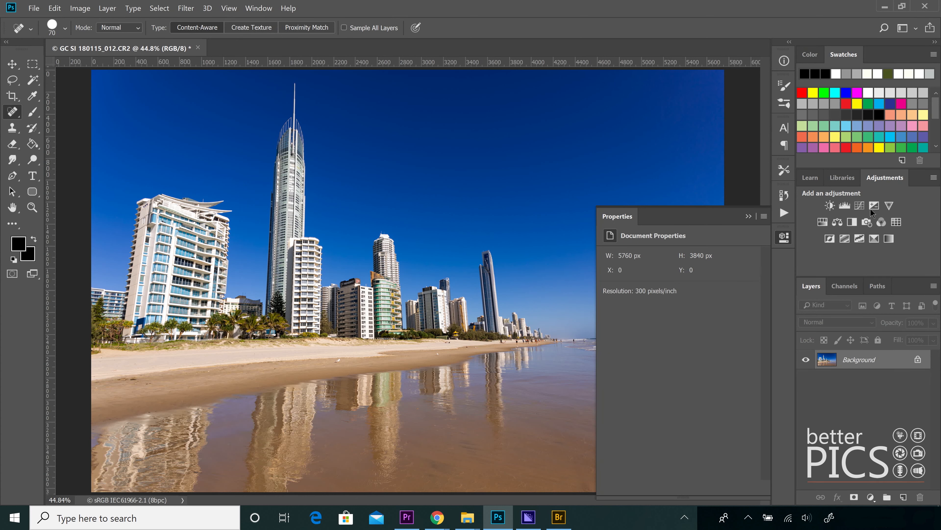
left_click(784, 237)
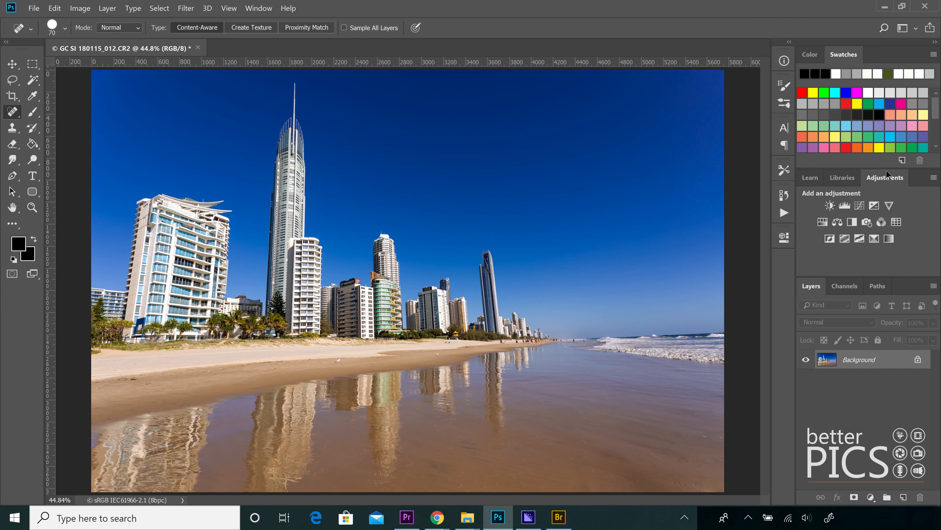
- Hide the Adjustments panel and show it again
left_click(256, 9)
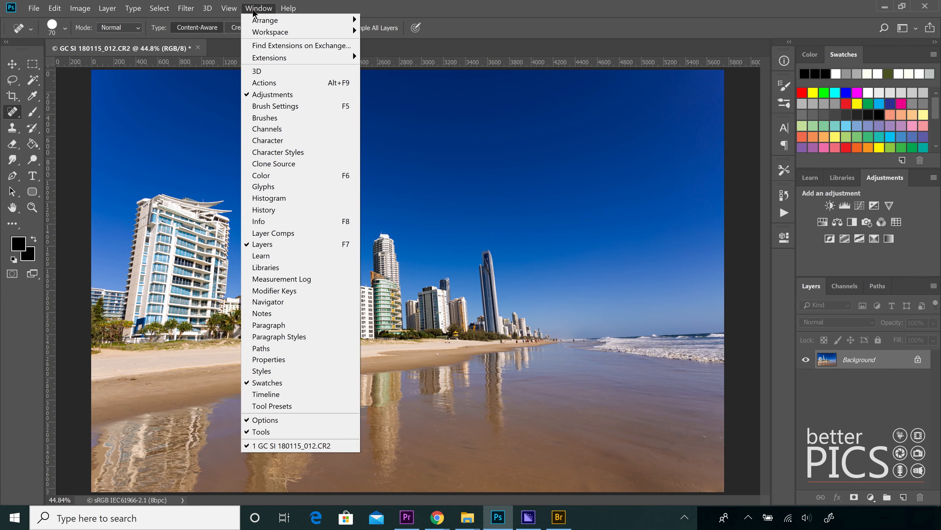
left_click(288, 97)
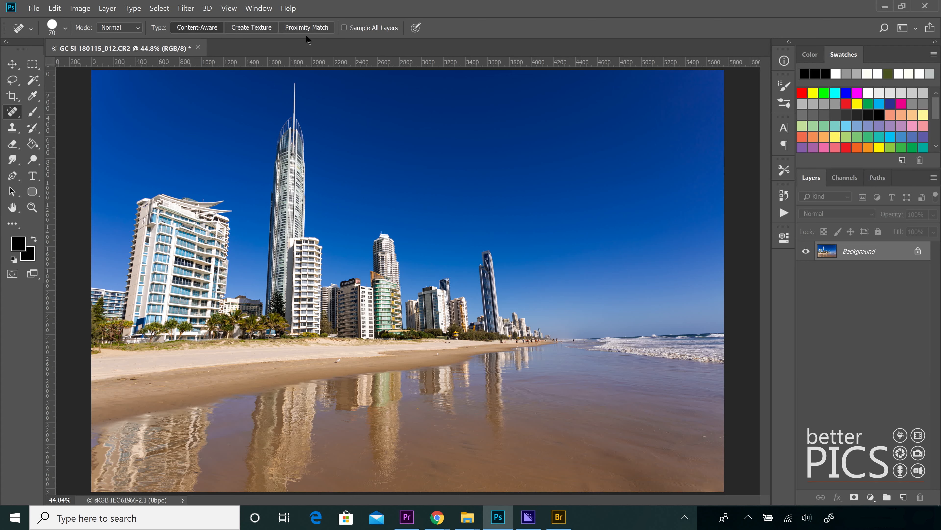
left_click(258, 8)
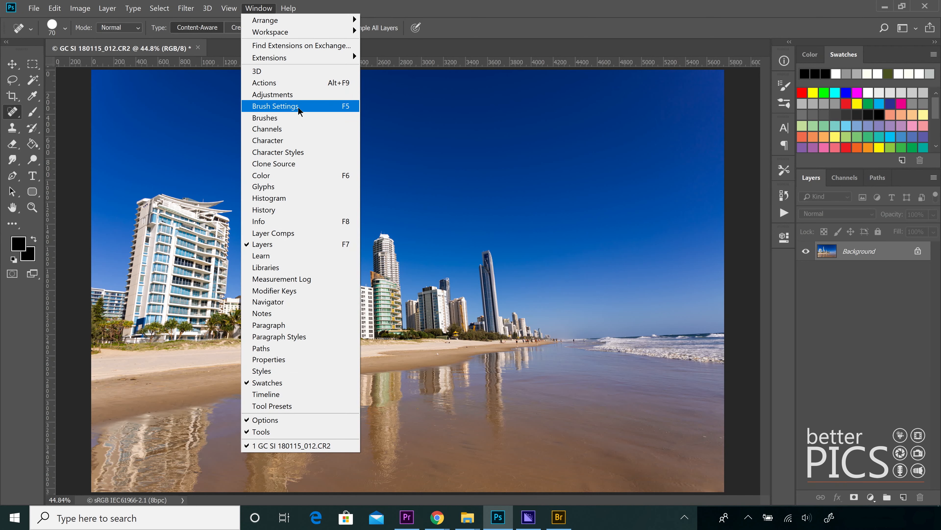
left_click(302, 96)
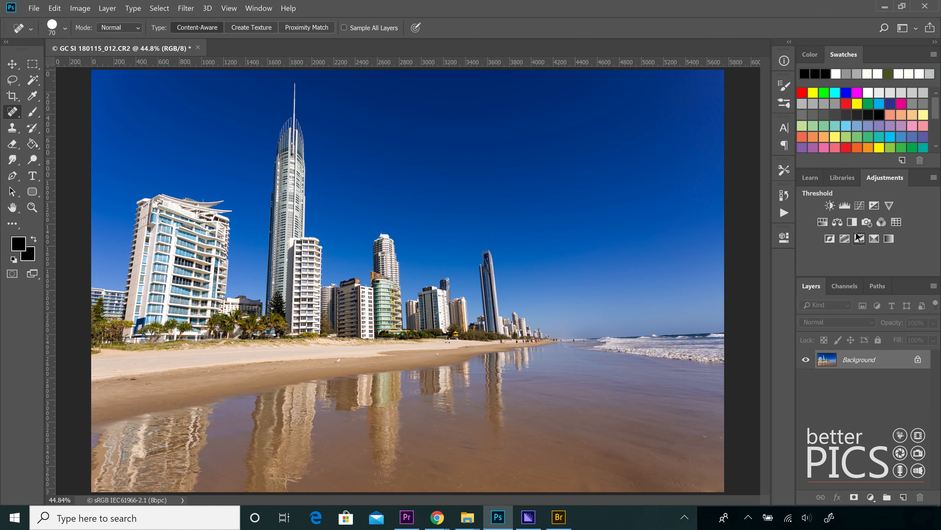
- Add a Curves adjustment layer and clip it to the Background layer
left_click(860, 206)
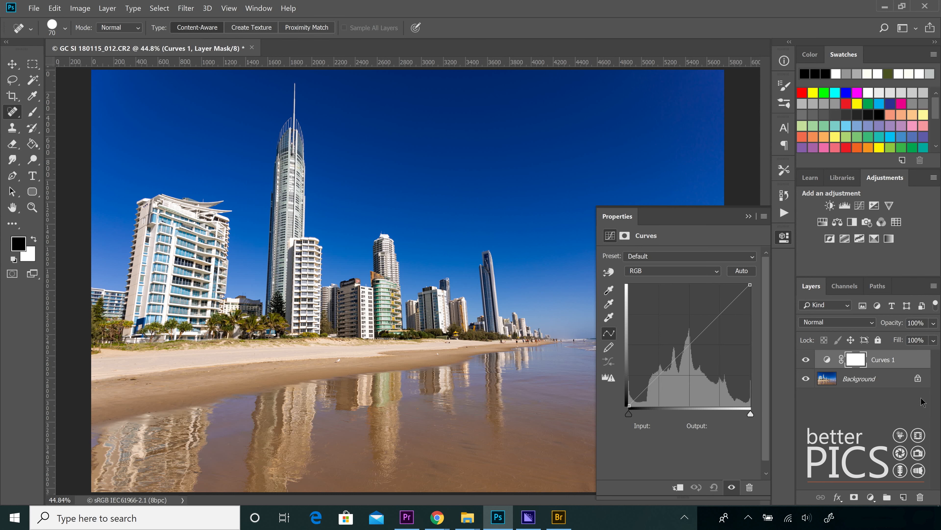
left_click(679, 488)
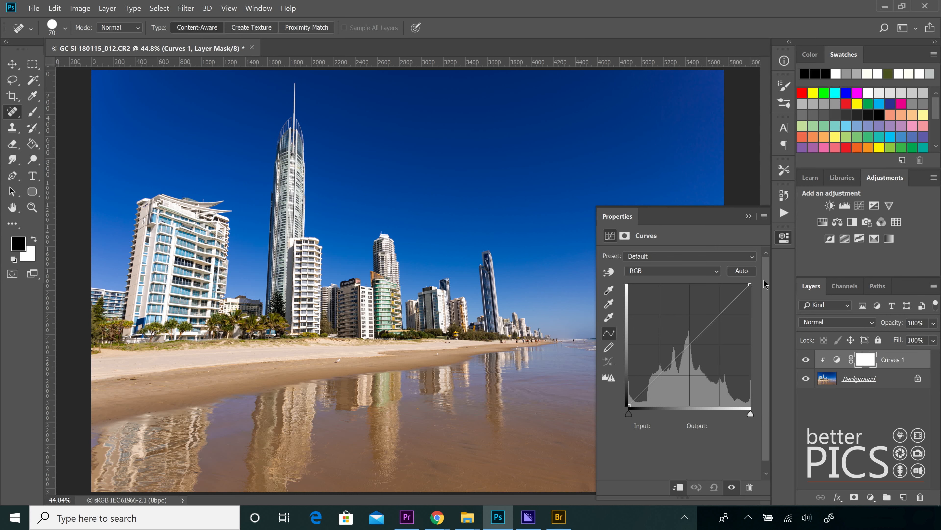
- Try brightening and darkening the midtones with a point at the centre of the RGB curve, and delete the point
left_click(690, 362)
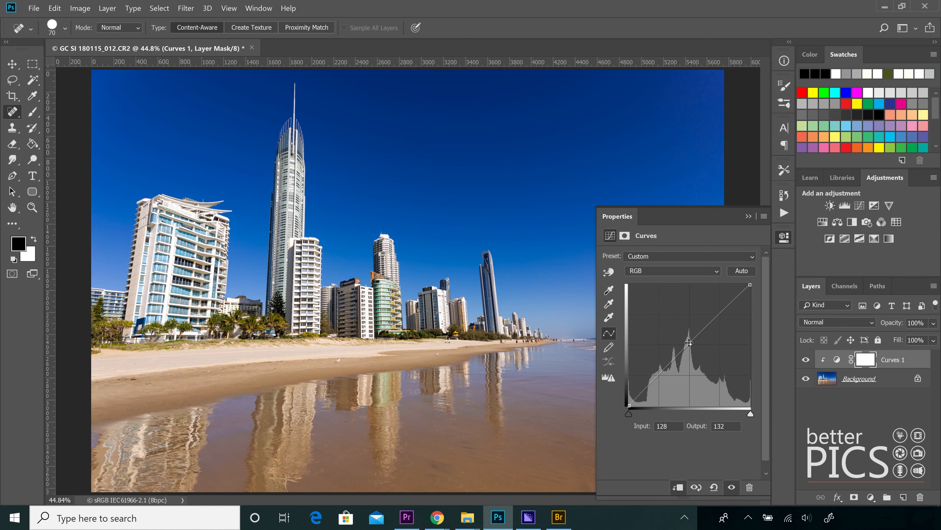
left_click(722, 311)
key("Delete")
left_click(689, 344)
left_click_drag(688, 338, 683, 336)
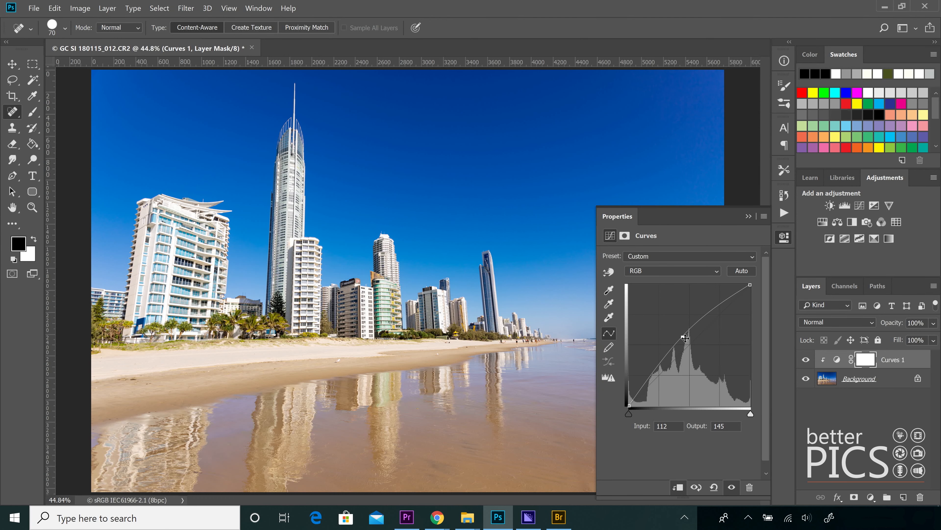
left_click_drag(684, 337, 698, 348)
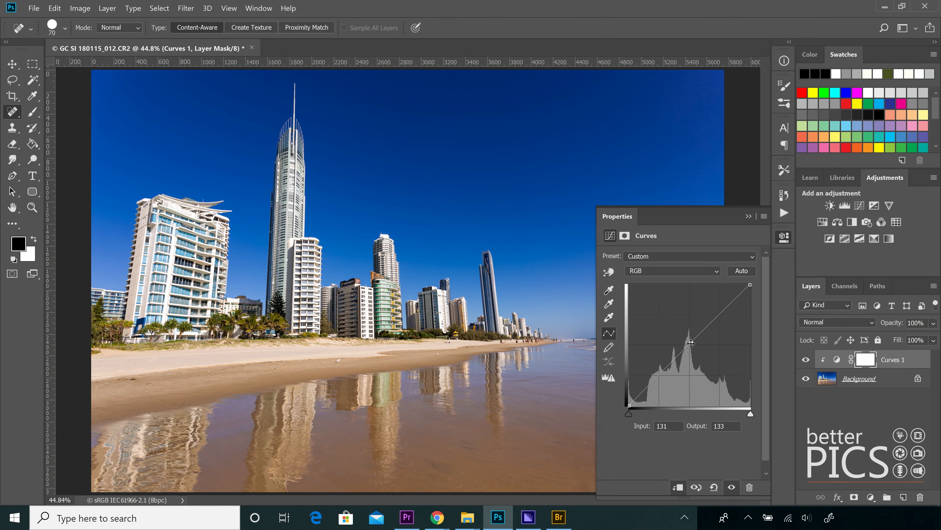
left_click_drag(692, 342, 690, 346)
key("Delete")
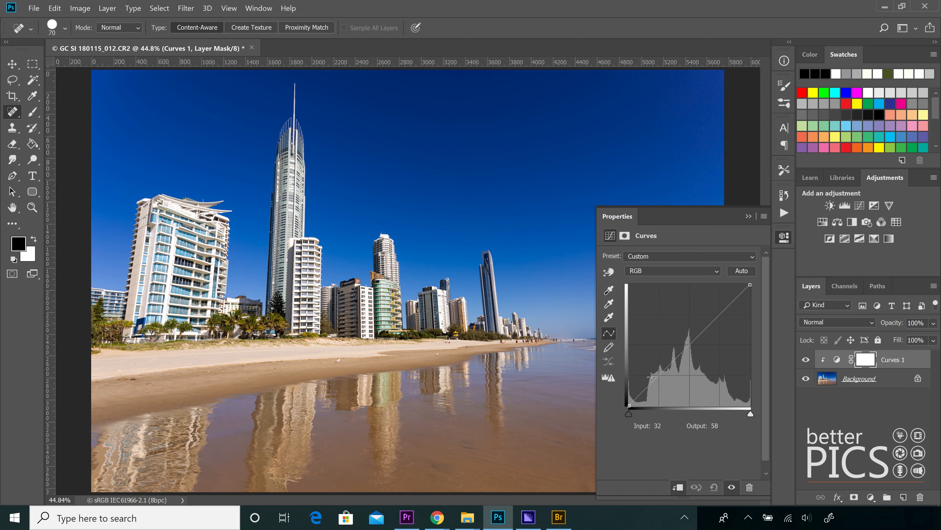
- Try darkening and lightening the shadows with a point near the lower end of the RGB curve, and remove the point
left_click(649, 384)
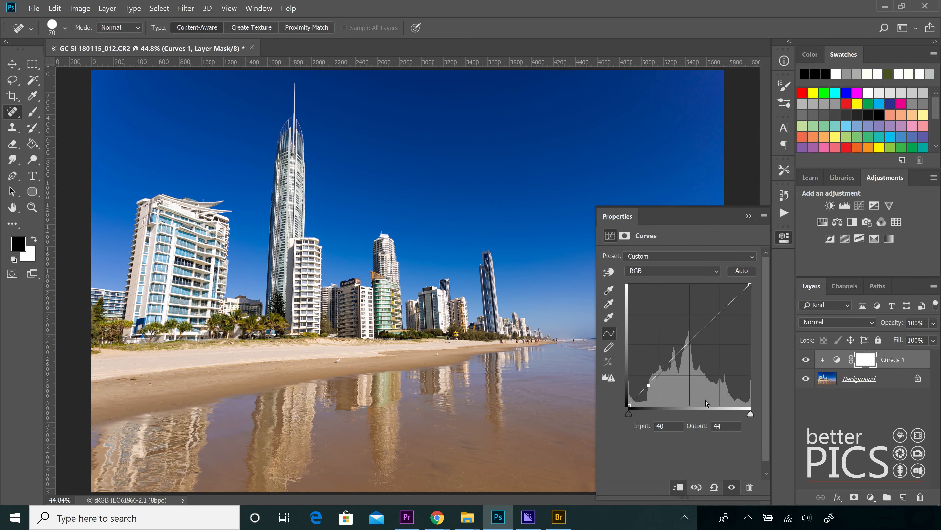
left_click_drag(649, 385, 657, 388)
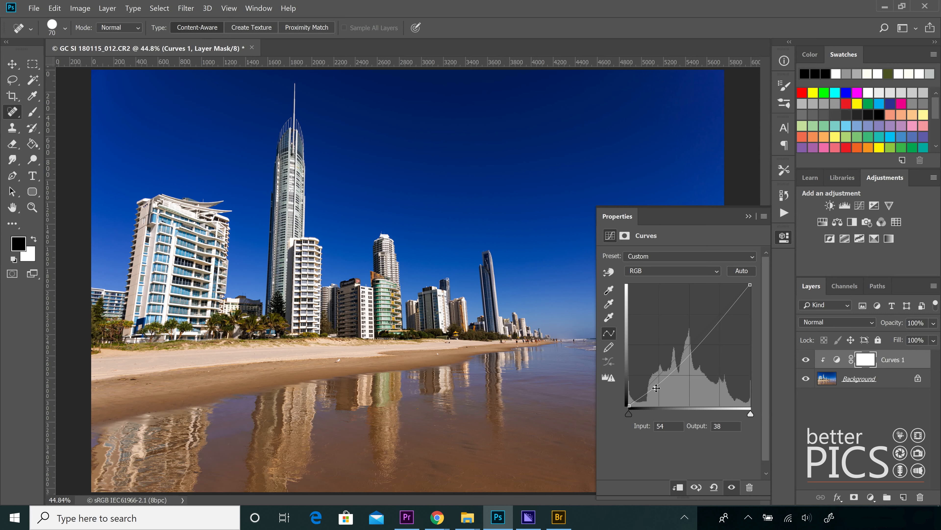
left_click_drag(656, 388, 644, 387)
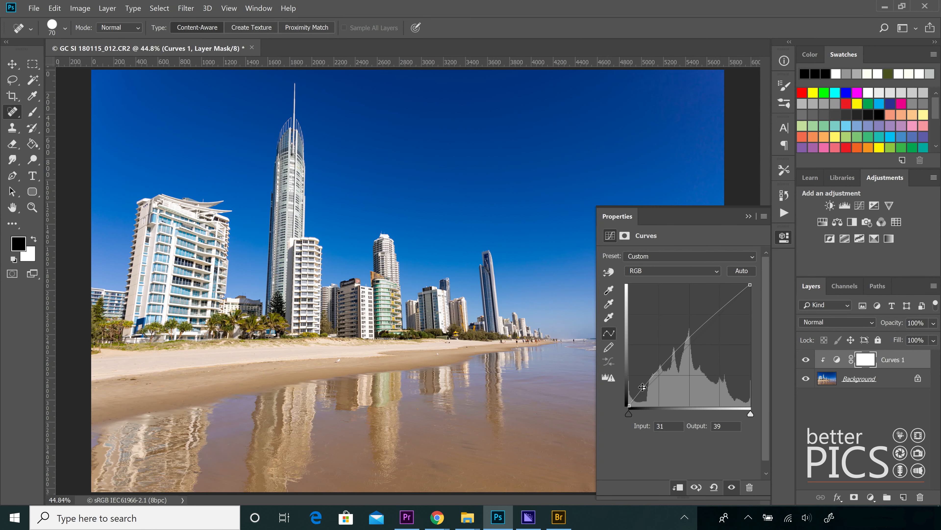
left_click_drag(643, 387, 641, 440)
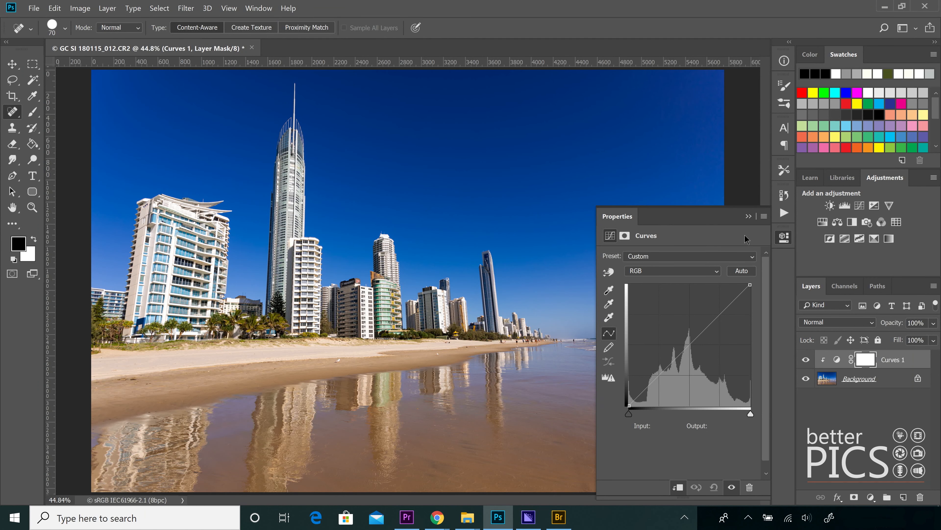
- Try darkening the highlights with a point near the upper end of the RGB curve at about input 233, output 224
left_click(735, 296)
left_click_drag(736, 297, 739, 300)
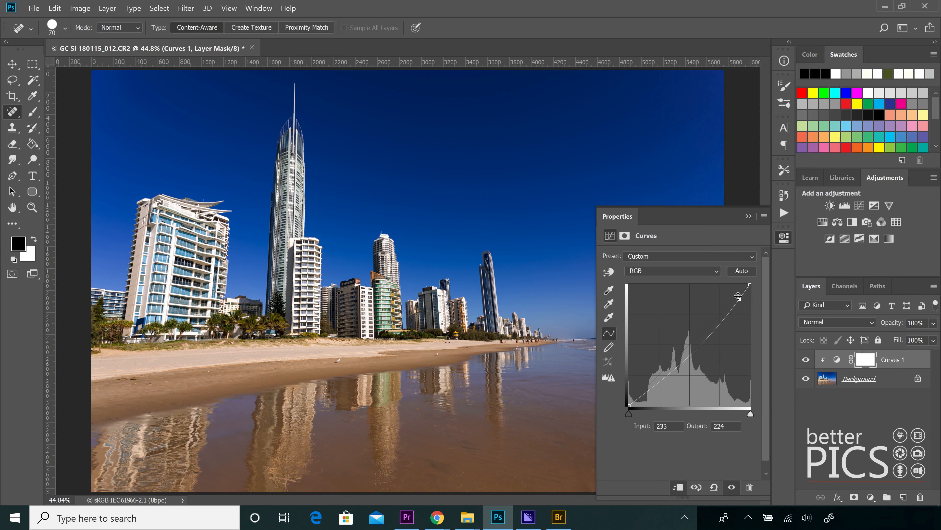
mouse_move(738, 299)
left_mouse_down()
mouse_move(672, 361)
mouse_move(736, 300)
left_mouse_up()
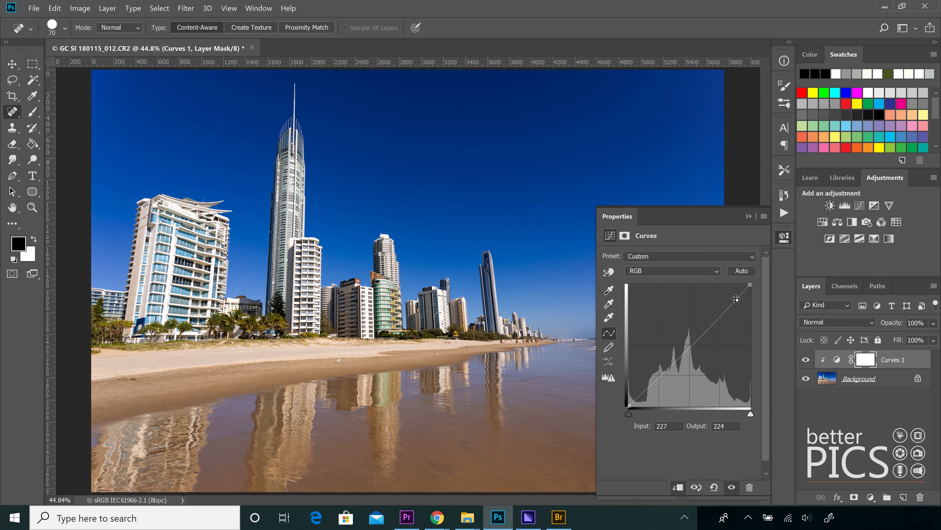
- Build a contrast S-curve in RGB with a shadow point at about input 70, output 59 and a highlight point at about input 195, output 210
left_click_drag(648, 384, 693, 340)
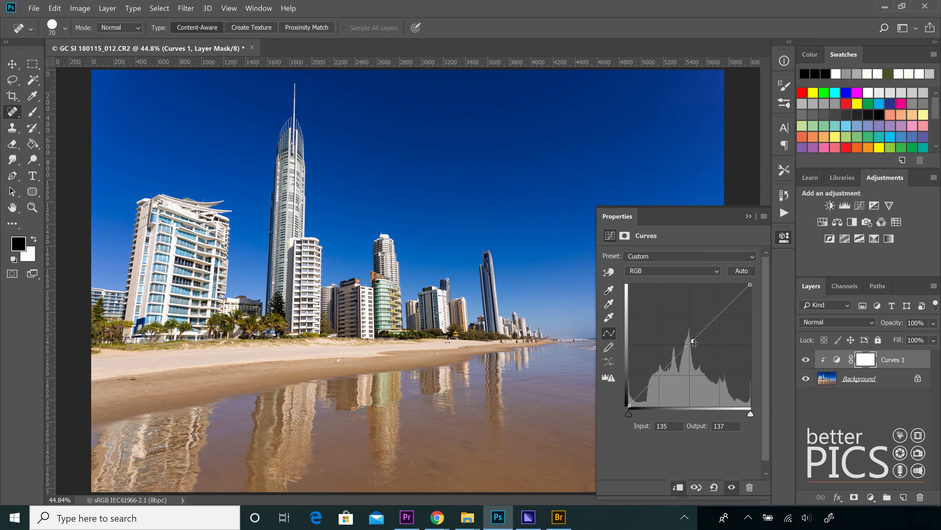
left_click_drag(693, 342, 652, 381)
left_click(725, 306)
left_click_drag(652, 380, 660, 376)
left_click_drag(725, 306, 710, 306)
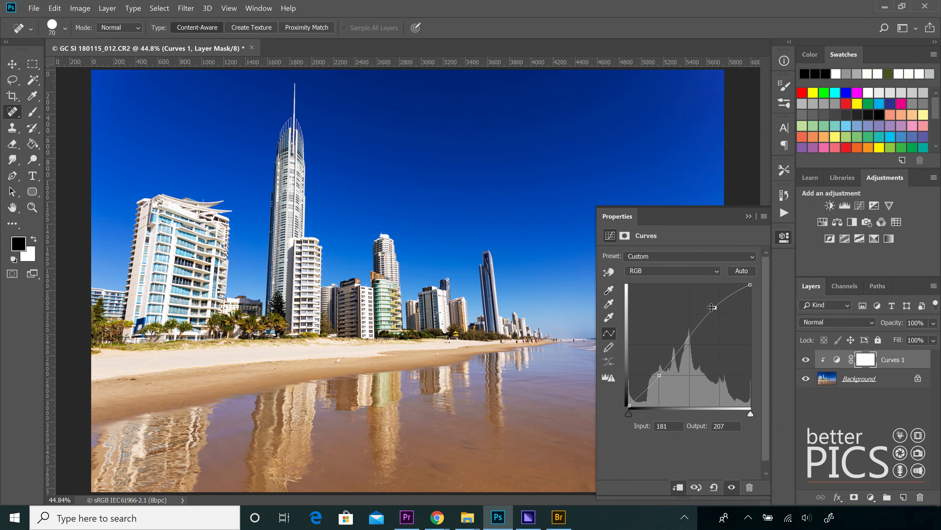
left_click_drag(717, 306, 736, 310)
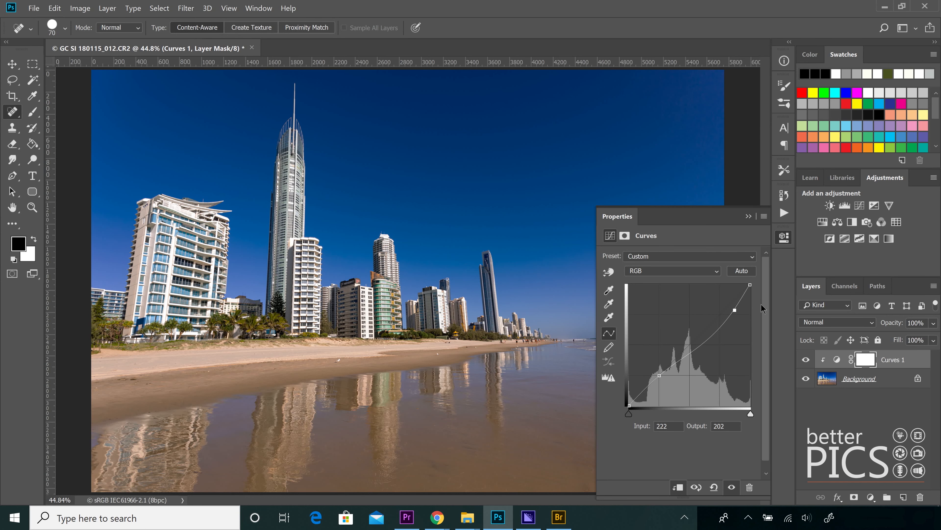
left_click_drag(736, 309, 721, 306)
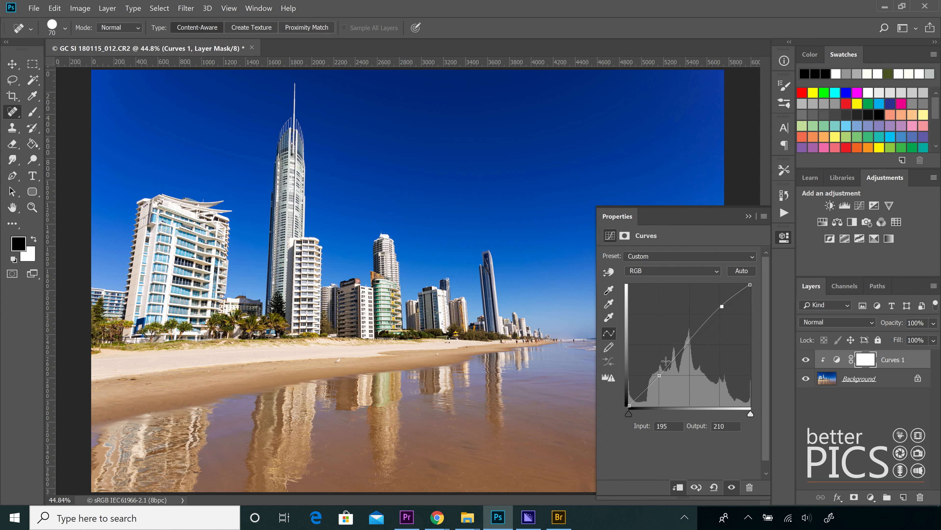
left_click_drag(661, 378, 662, 377)
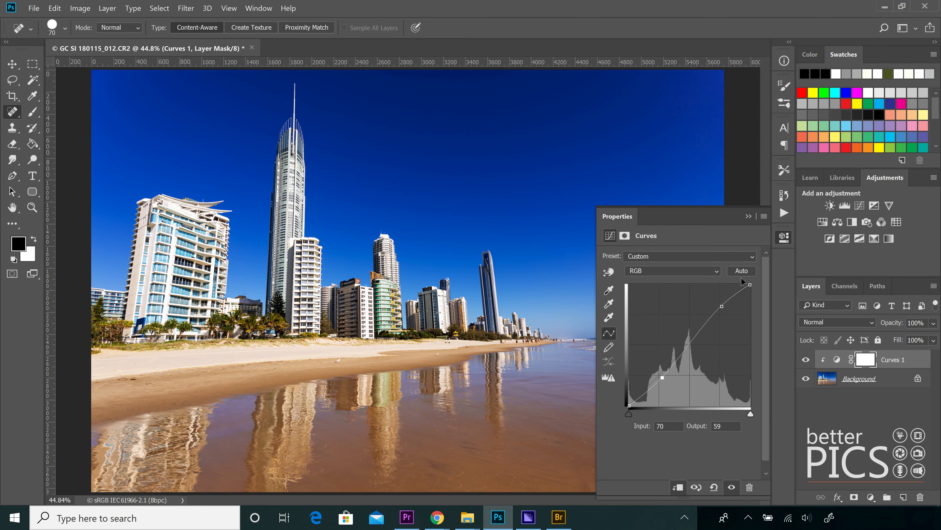
- Flatten the contrast by moving the curve's highlight point to about input 220, output 202 and its shadow point to about input 38, output 62
left_click(662, 378, "ctrl")
left_click_drag(721, 307, 734, 312)
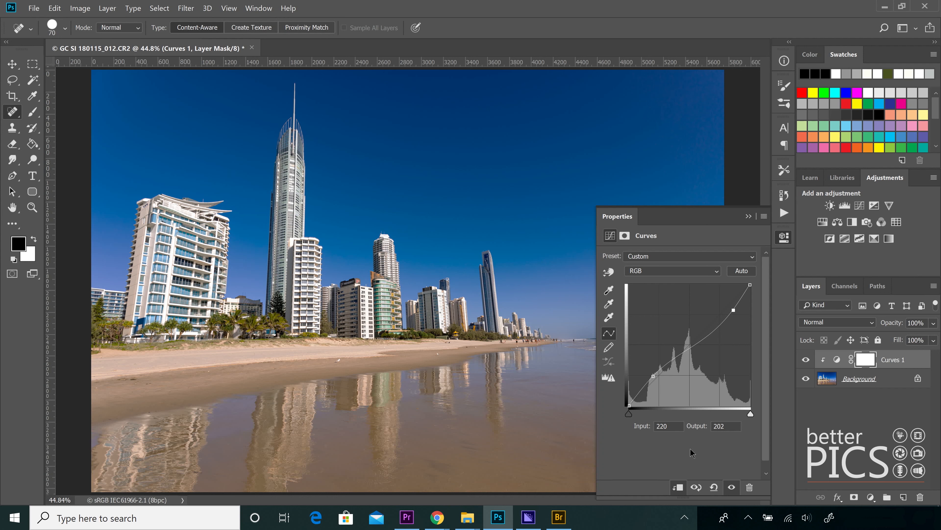
left_click_drag(654, 376, 658, 391)
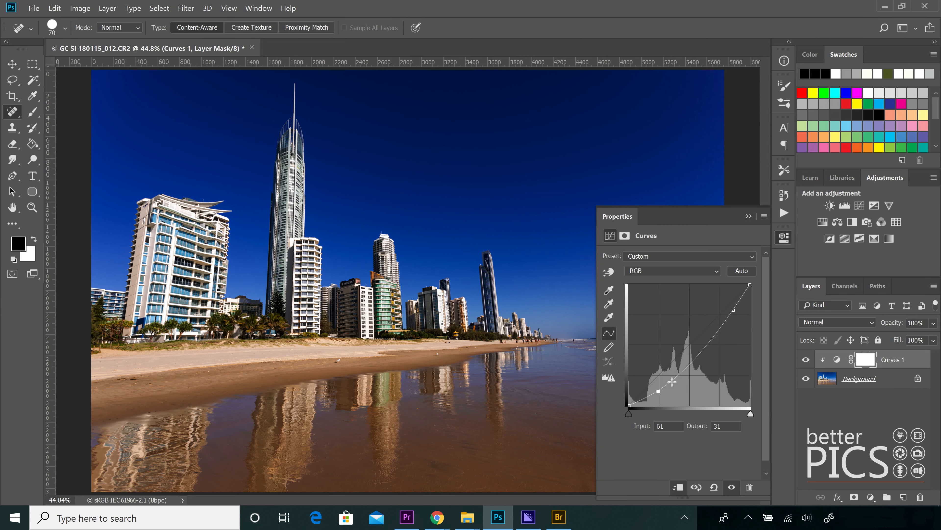
left_click_drag(658, 390, 648, 377)
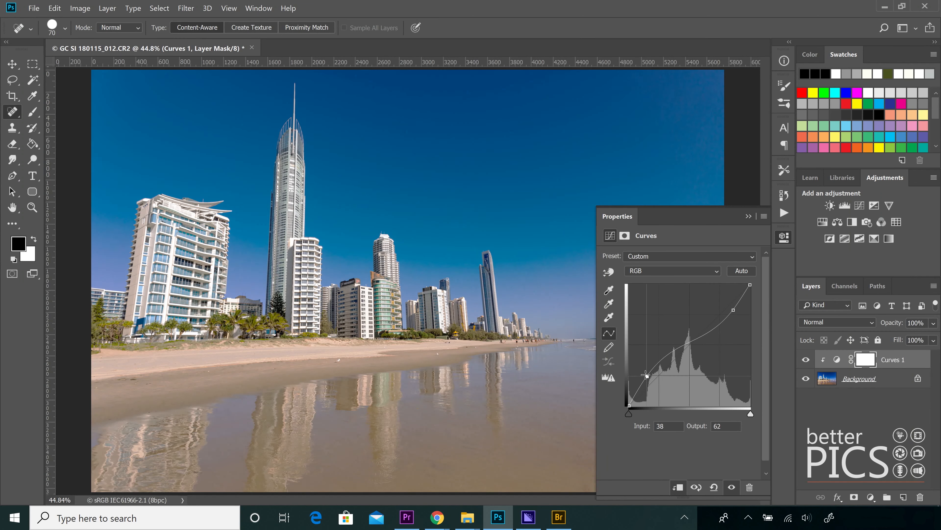
- Try stronger contrast by lowering the RGB curve's shadow point to about input 57, output 43, and remove both curve points
left_click_drag(734, 309, 721, 308)
left_click_drag(648, 376, 657, 385)
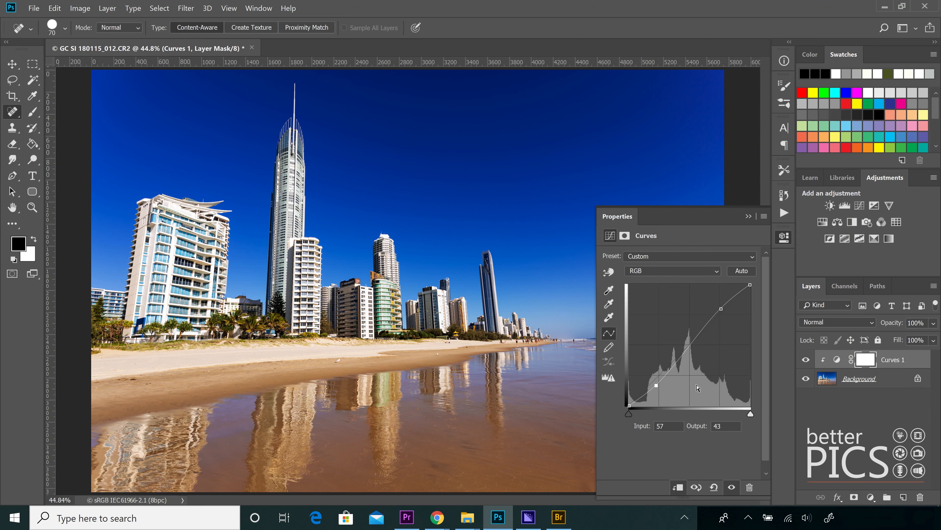
left_click_drag(656, 385, 616, 415)
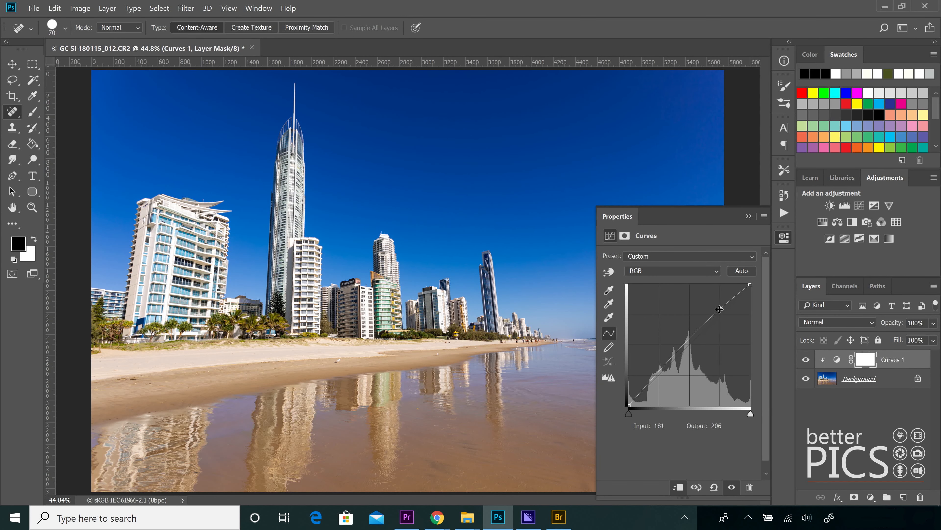
left_click_drag(719, 309, 771, 264)
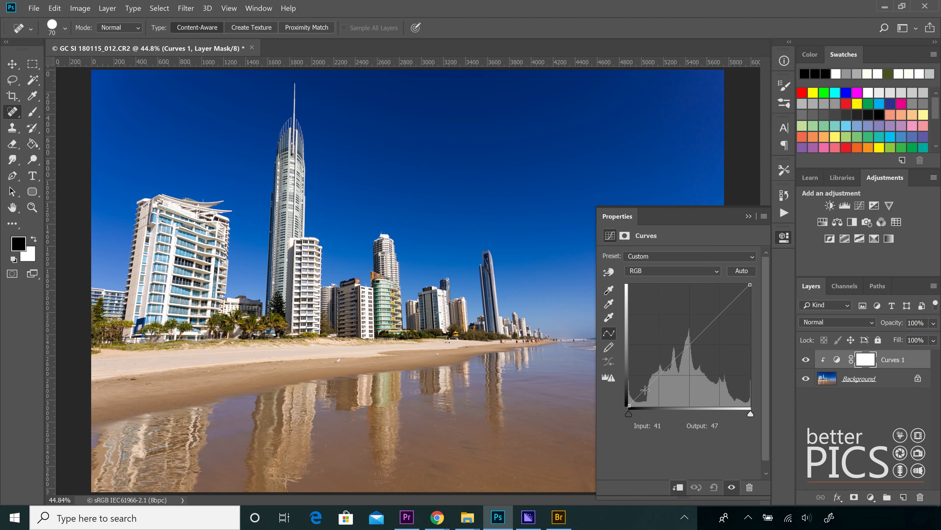
- Try dimming the whites by lowering the RGB curve's white endpoint to about output 176, and return it to 255
left_click(749, 284)
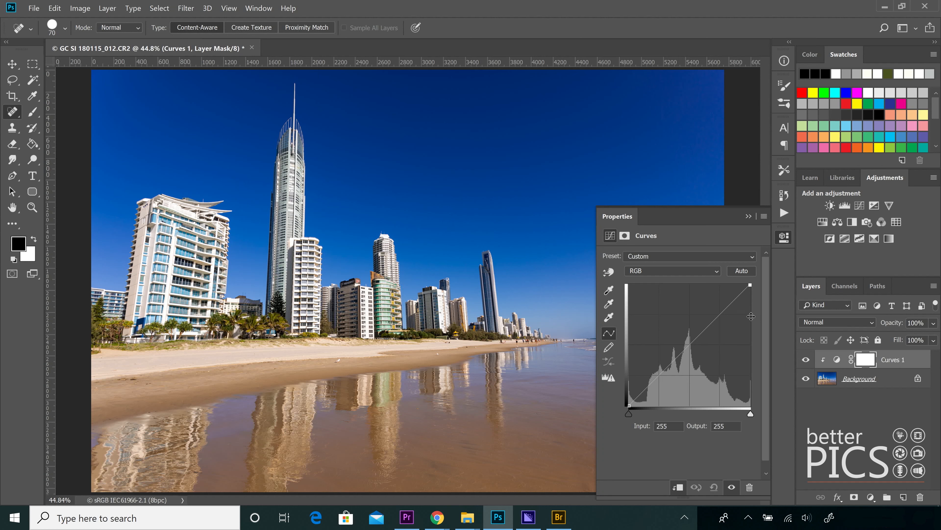
left_click(750, 287)
left_click_drag(750, 288, 758, 324)
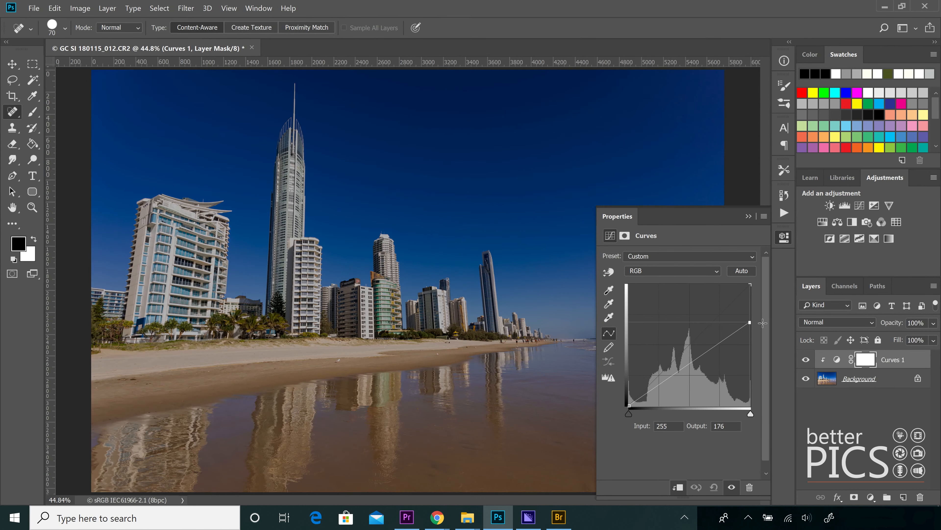
left_click_drag(748, 319, 750, 283)
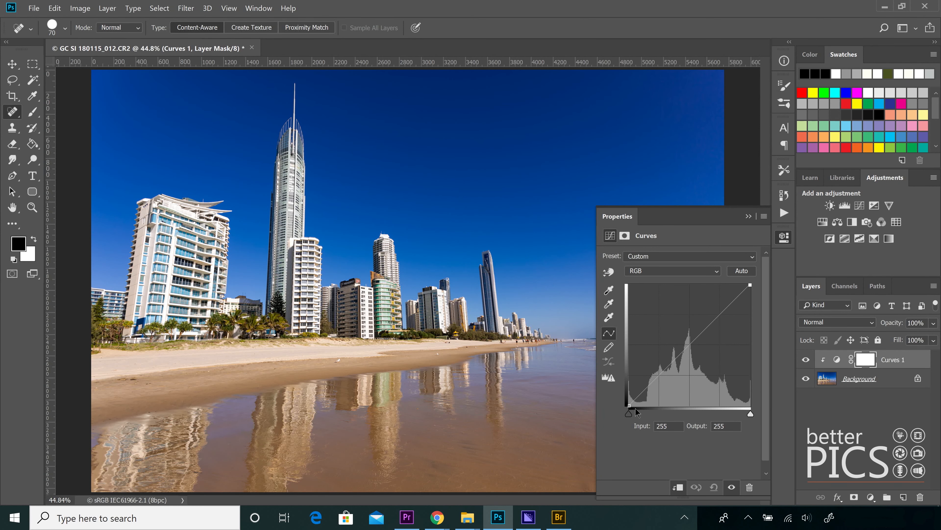
left_click_drag(631, 405, 606, 409)
left_click_drag(629, 402, 607, 418)
- Try a mild S-curve with points at about input 205, output 212 and input 62, output 57, and clear all added points
left_click(726, 305)
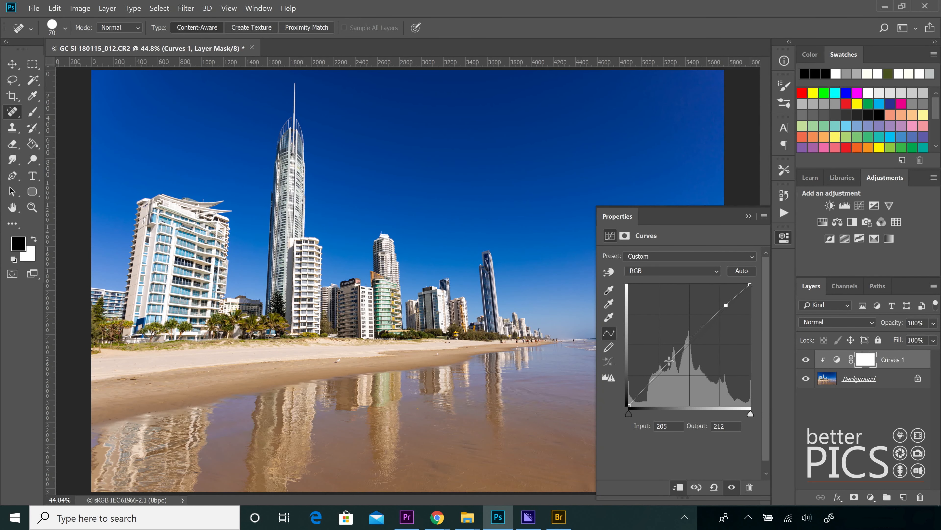
left_click_drag(660, 372, 658, 378)
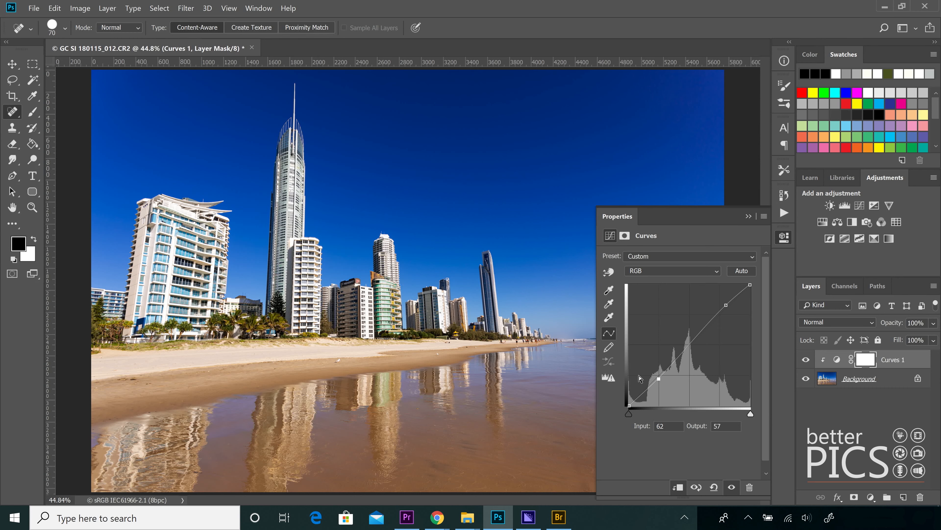
left_click_drag(658, 379, 578, 434)
left_click_drag(724, 305, 793, 237)
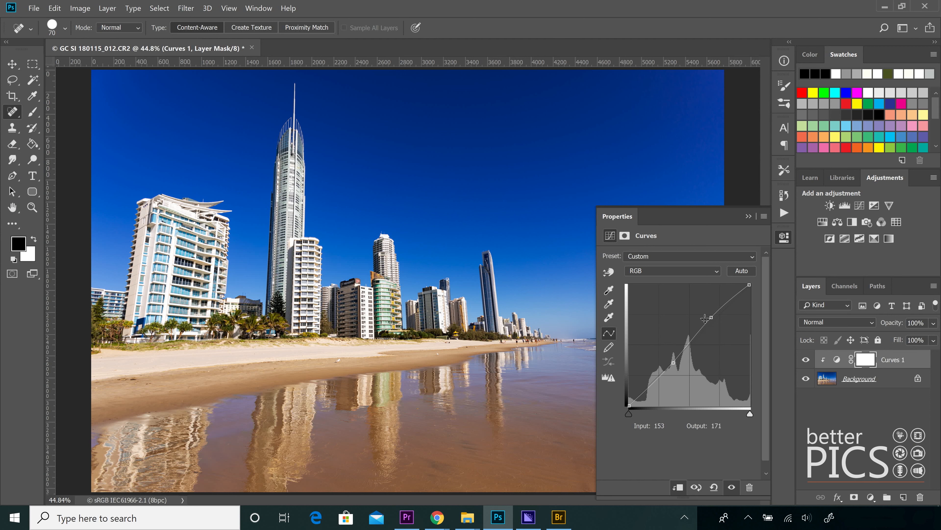
left_click_drag(712, 317, 753, 282)
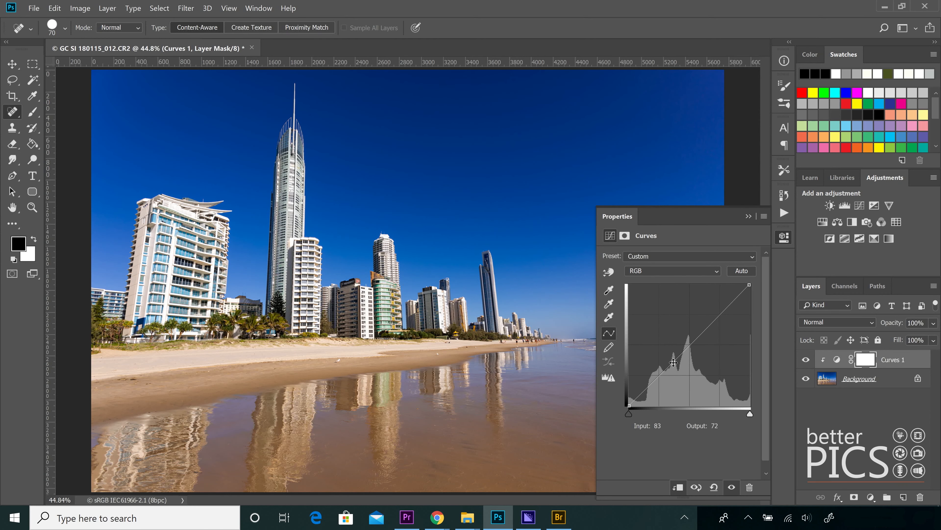
left_click_drag(672, 362, 567, 453)
- Try the Cross Process (RGB) and Lighter (RGB) curve presets on the photo
left_click(682, 256)
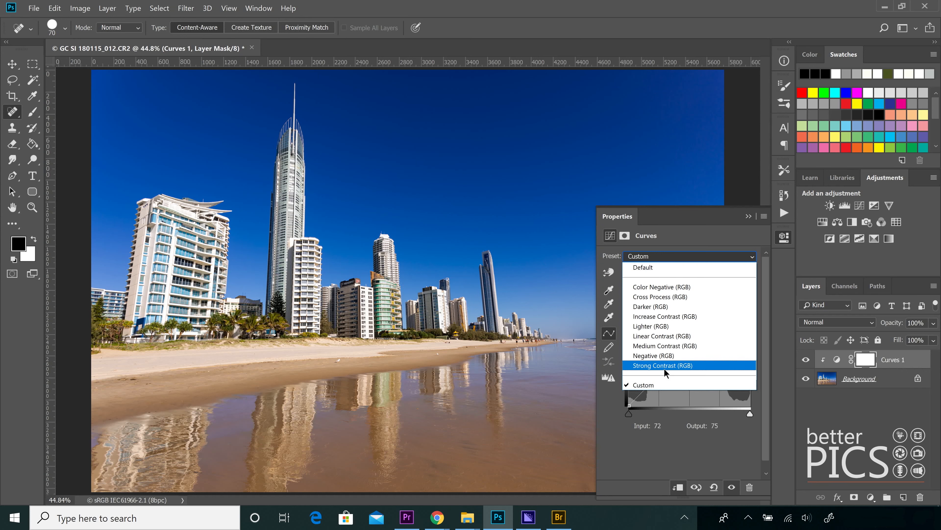
left_click(684, 297)
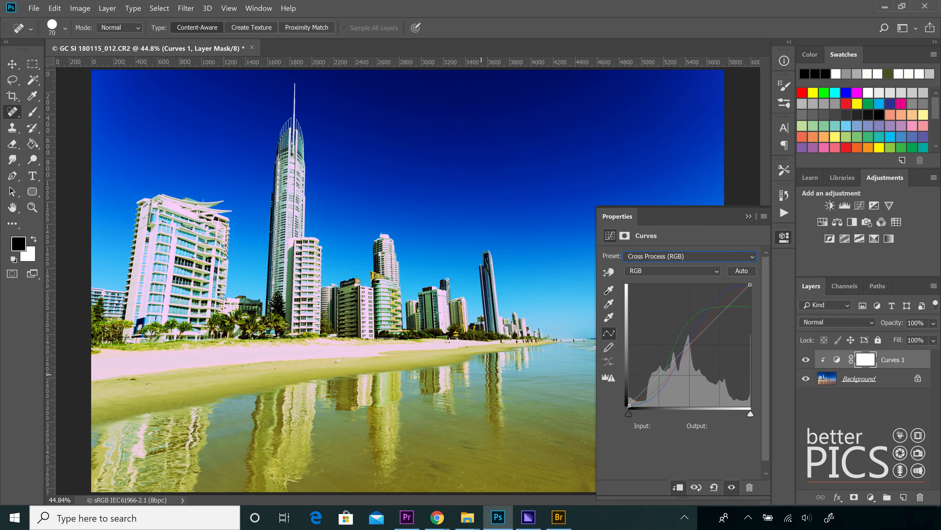
left_click(743, 257)
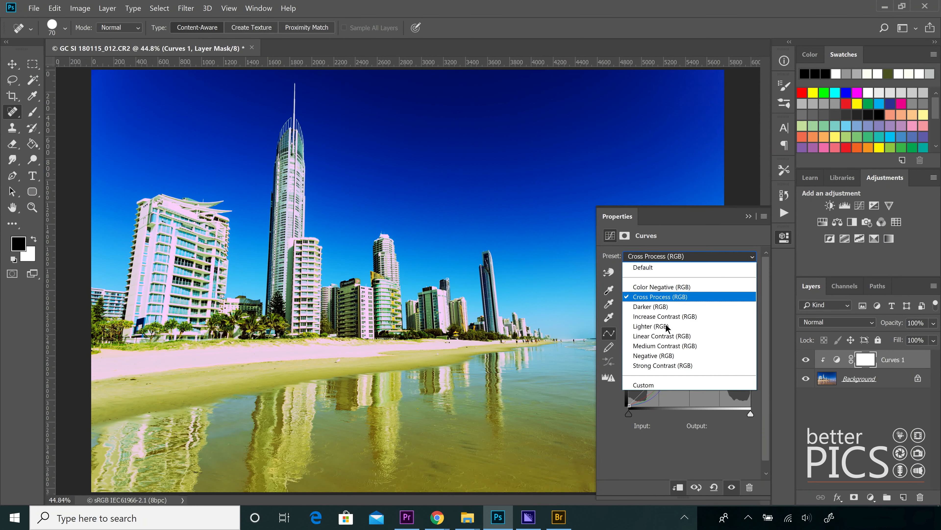
left_click(666, 327)
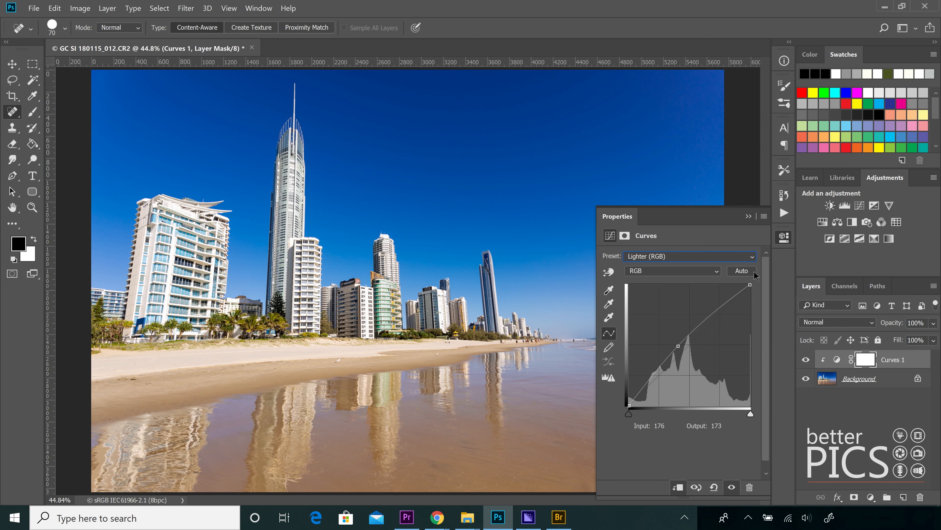
- Try the Linear Contrast (RGB) and Medium Contrast (RGB) curve presets on the photo
left_click(749, 258)
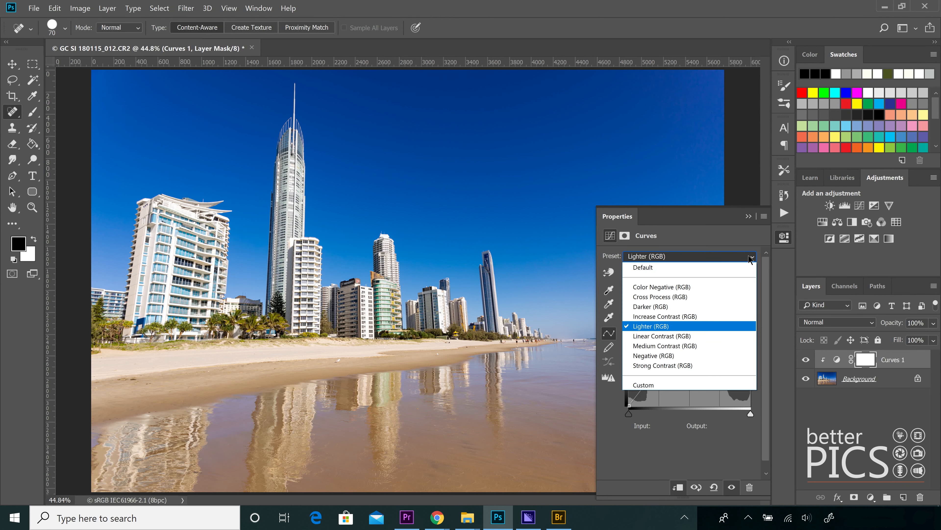
left_click(715, 335)
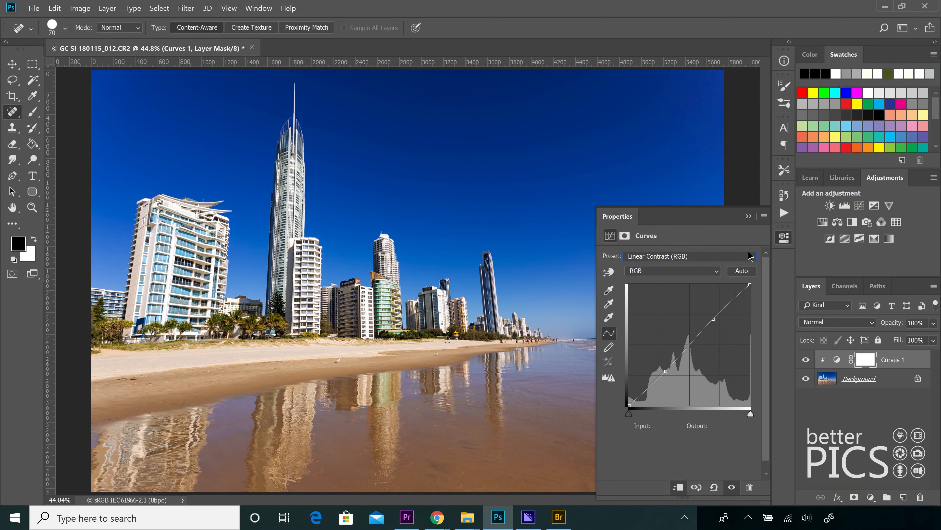
left_click(751, 256)
left_click(712, 345)
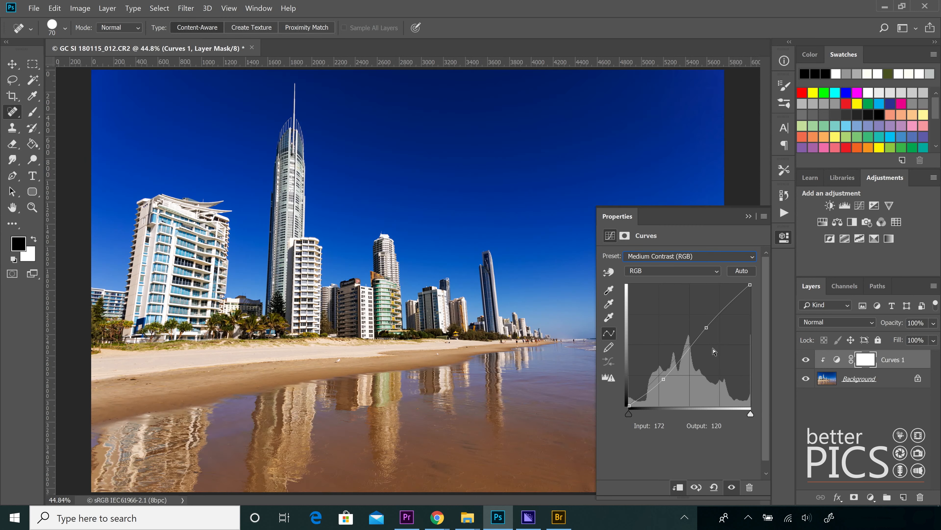
- Try the Negative (RGB) and Strong Contrast (RGB) curve presets on the photo
left_click(752, 257)
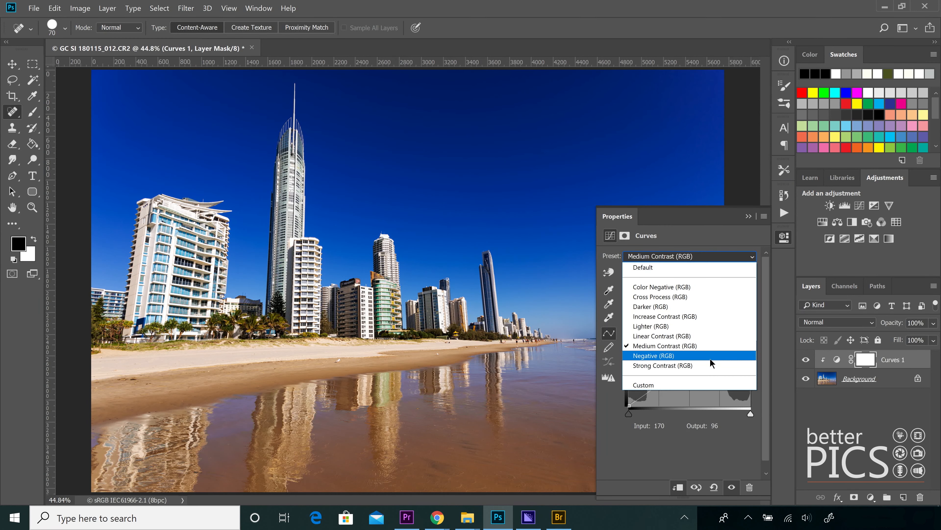
left_click(710, 358)
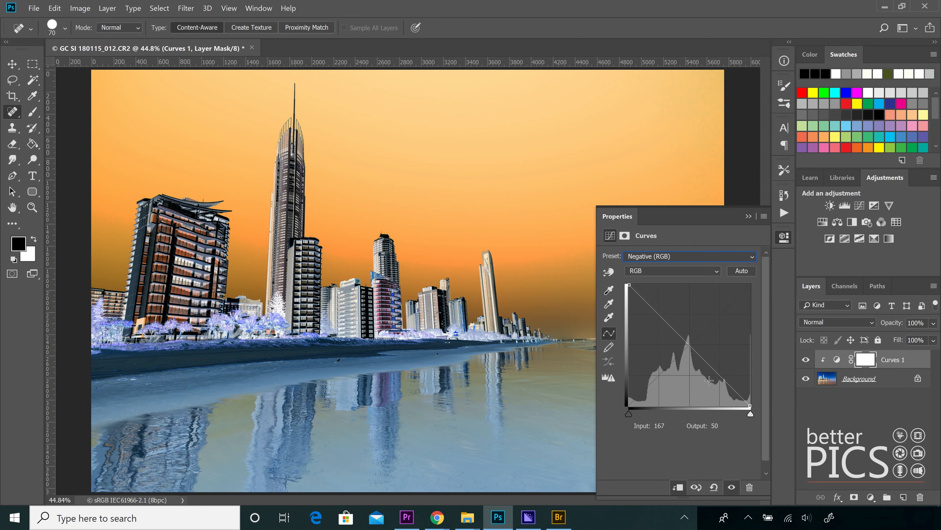
left_click(750, 259)
left_click(694, 364)
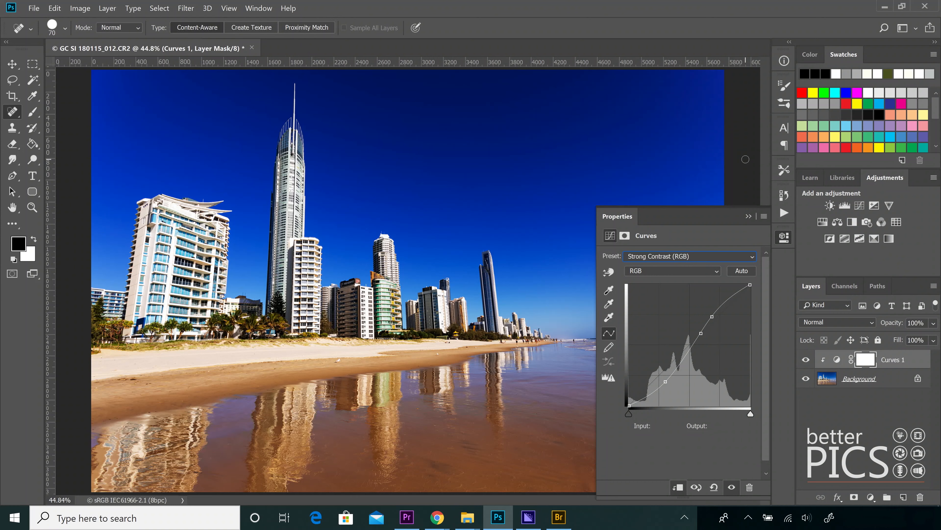
- Try the Color Negative (RGB) curve preset and return the curve to the Default preset
left_click(723, 256)
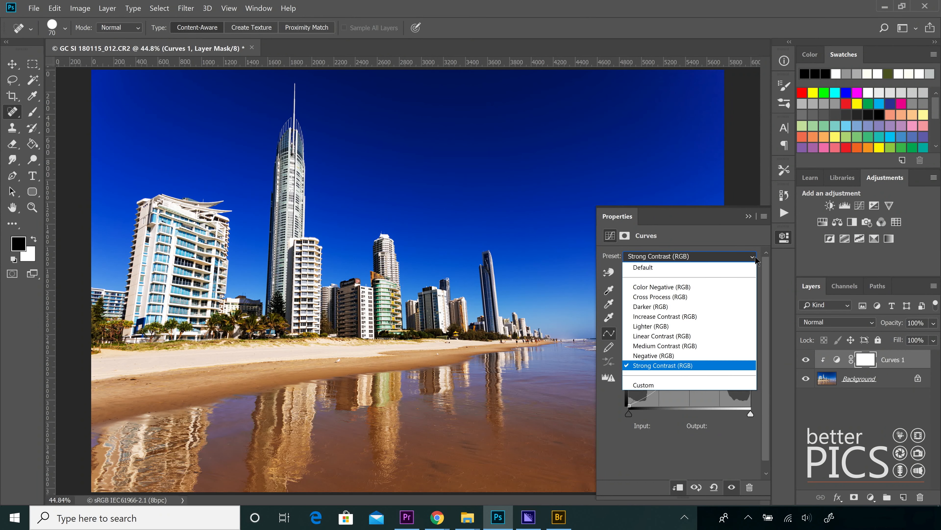
left_click(717, 286)
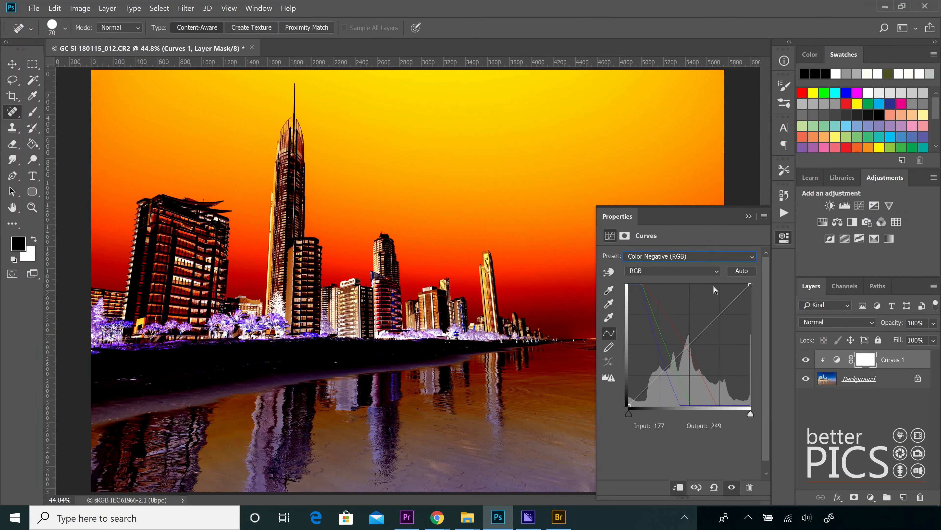
left_click(715, 257)
left_click(718, 267)
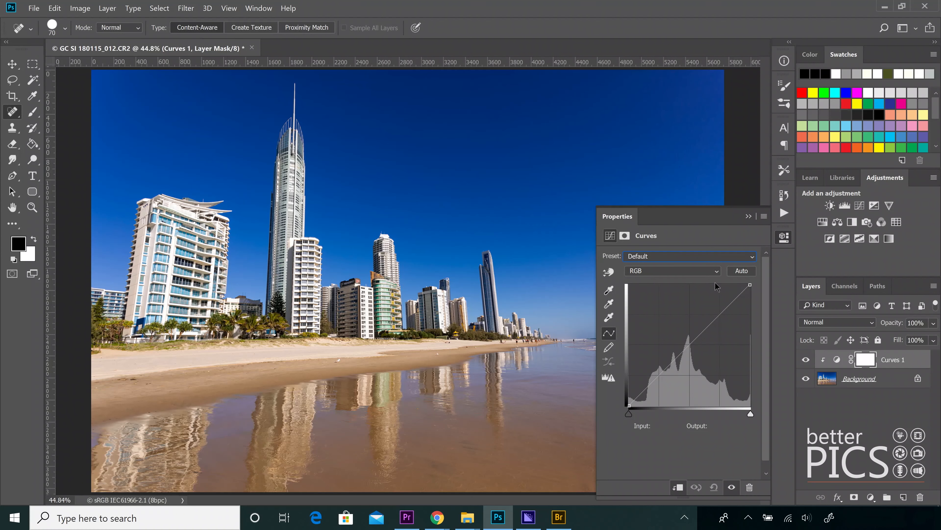
- Shape the Red channel curve with an upper point and a shadow point lowered to about input 90, output 49
left_click(705, 272)
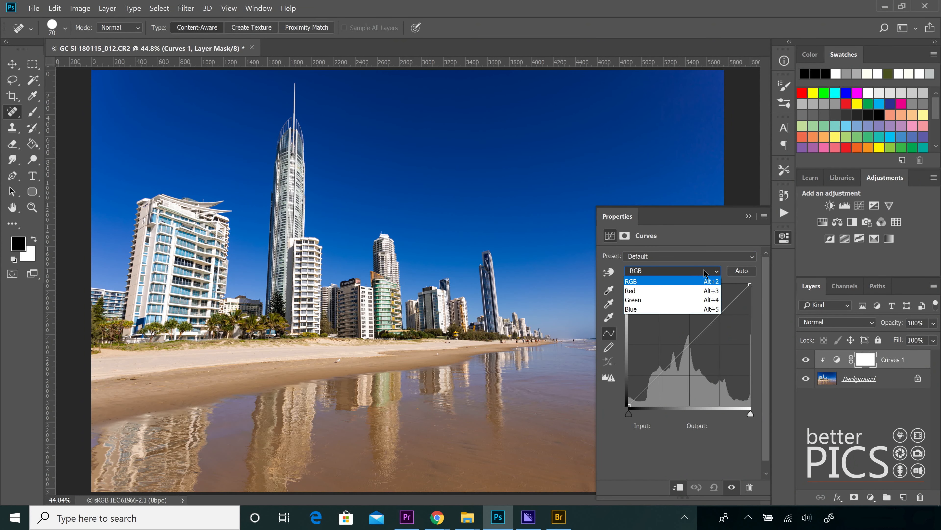
left_click(680, 292)
left_click(728, 298)
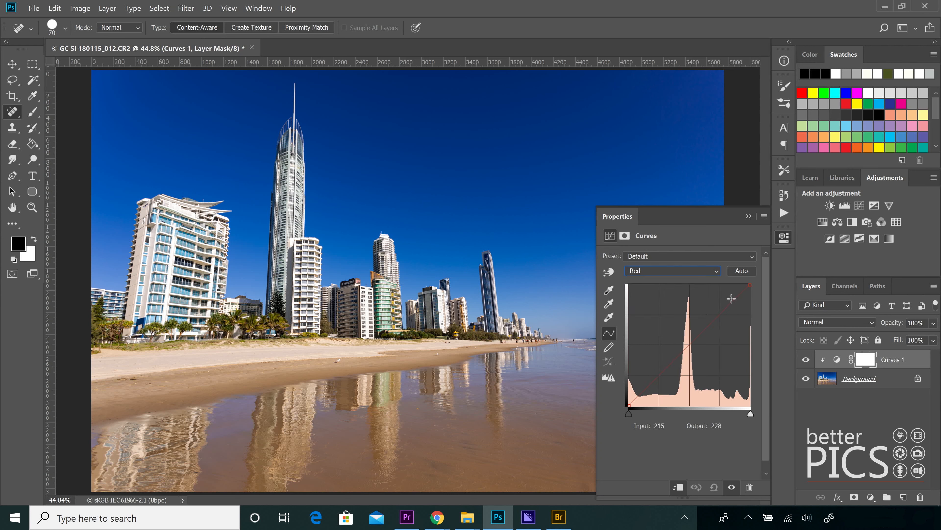
left_click_drag(663, 361, 672, 382)
- Raise the Green channel curve's midtones and add a shadow point at about input 51, output 46
left_click(719, 274)
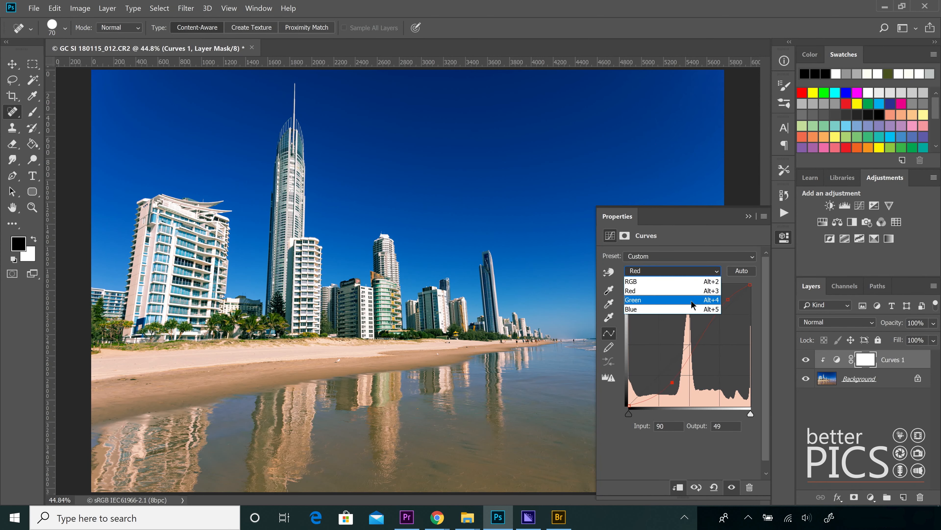
left_click(697, 299)
left_click_drag(696, 333, 686, 334)
left_click_drag(653, 375, 654, 383)
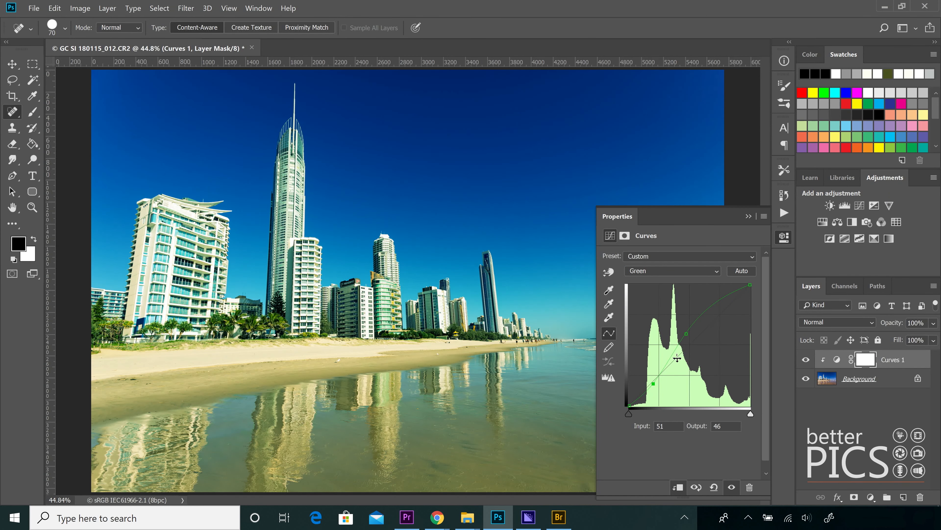
- Give the Blue channel an S-curve with lowered shadows and a point at about input 145, output 162, and reset the Curves adjustment
left_click(720, 273)
left_click(690, 311)
left_click_drag(669, 364, 673, 382)
left_click_drag(711, 336, 698, 328)
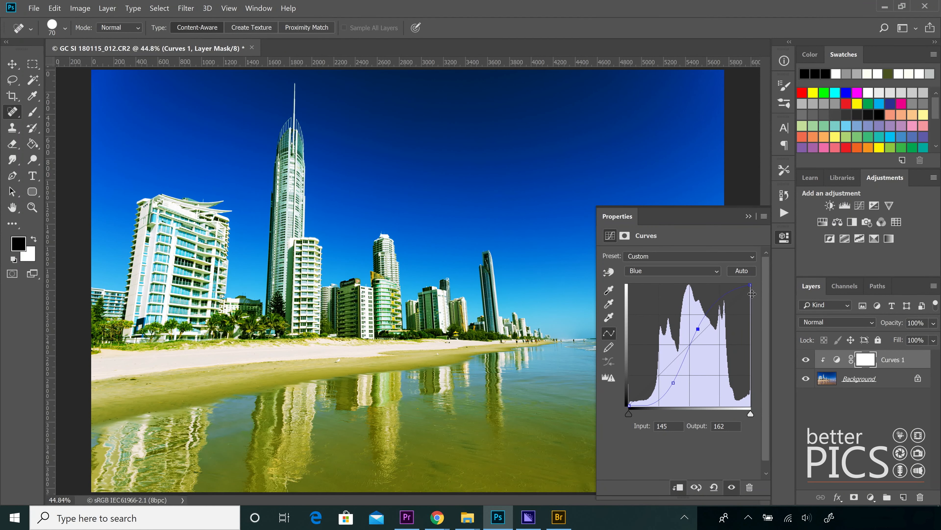
left_click(714, 487)
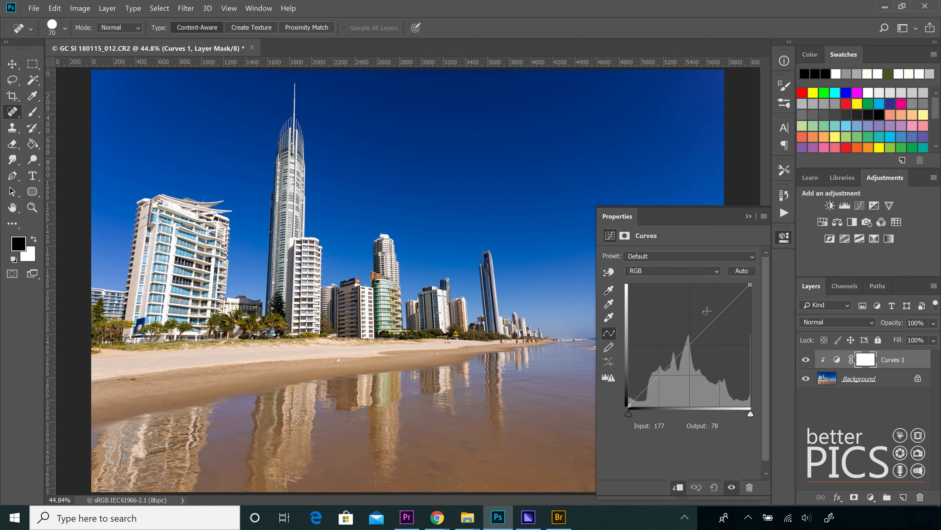
- Activate the on-image adjustment tool and sample curve points from the sky, the white building and the tall tower
left_click(615, 274)
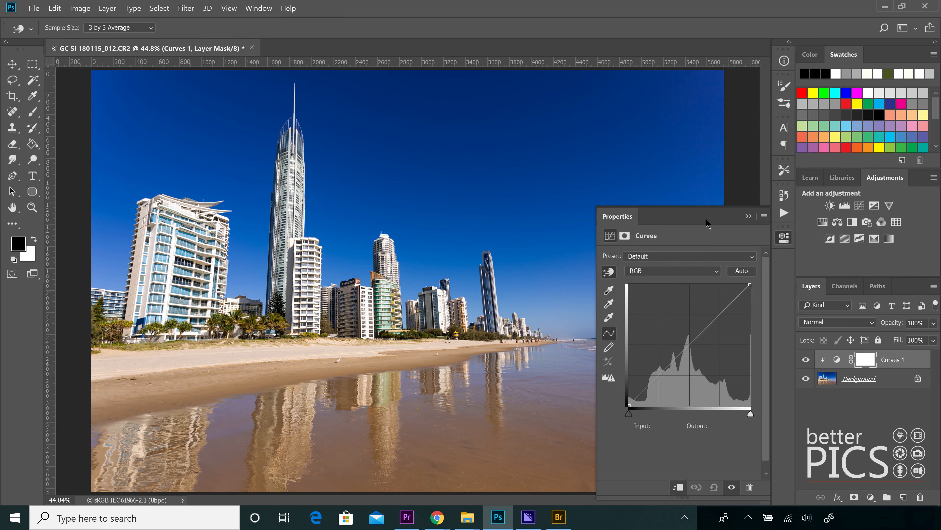
left_click(331, 191)
left_click_drag(161, 255, 163, 255)
left_click(276, 233)
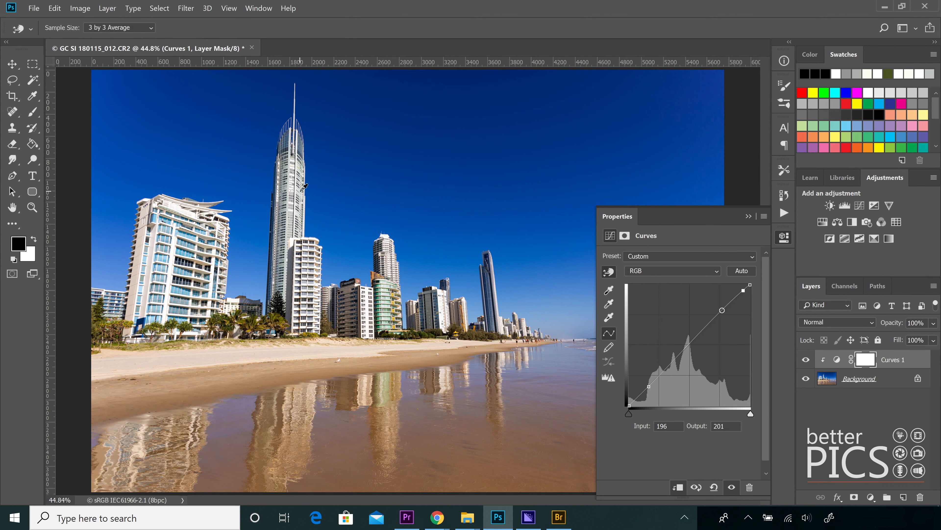
- Adjust tones directly on the tower, the sky and the wet sand, adding a midtone point at about input 113, output 129
left_click_drag(295, 198, 294, 202)
left_click_drag(359, 178, 358, 183)
left_click_drag(376, 412, 379, 420)
left_click_drag(491, 386, 511, 315)
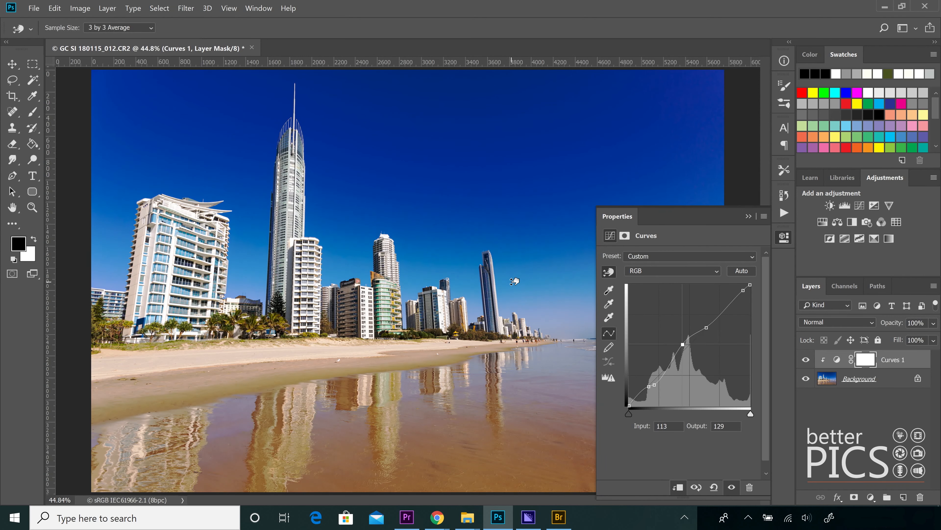
- Try lifting the sky tones on the image to about input 41, output 96, and reset the Curves adjustment
left_click_drag(416, 152, 442, 102)
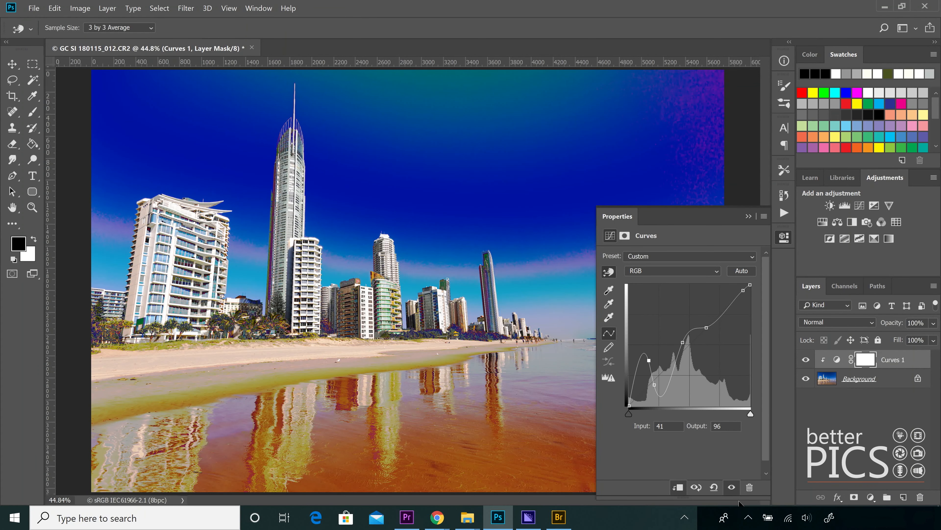
left_click(714, 489)
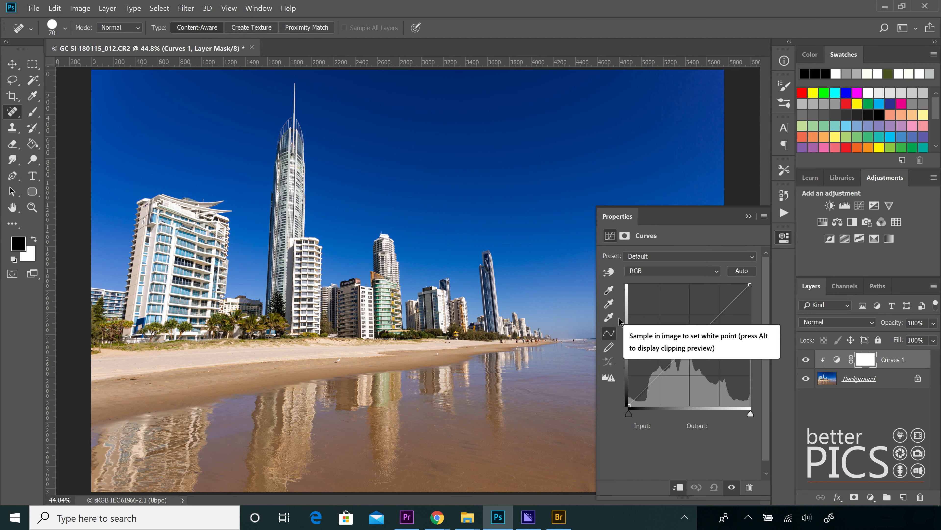
- Set the gray point of the Curves adjustment by sampling the blue sky beside the tall tower
left_click(609, 304)
left_click(416, 160)
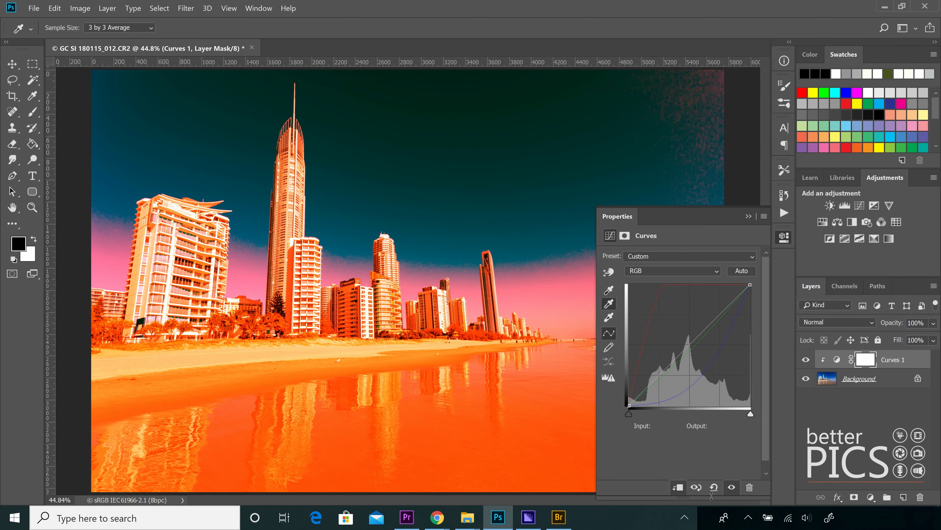
- Reset the Curves adjustment and try the white point eyedropper on the white building's upper wall and on the blue sky
left_click(714, 487)
left_click(609, 317)
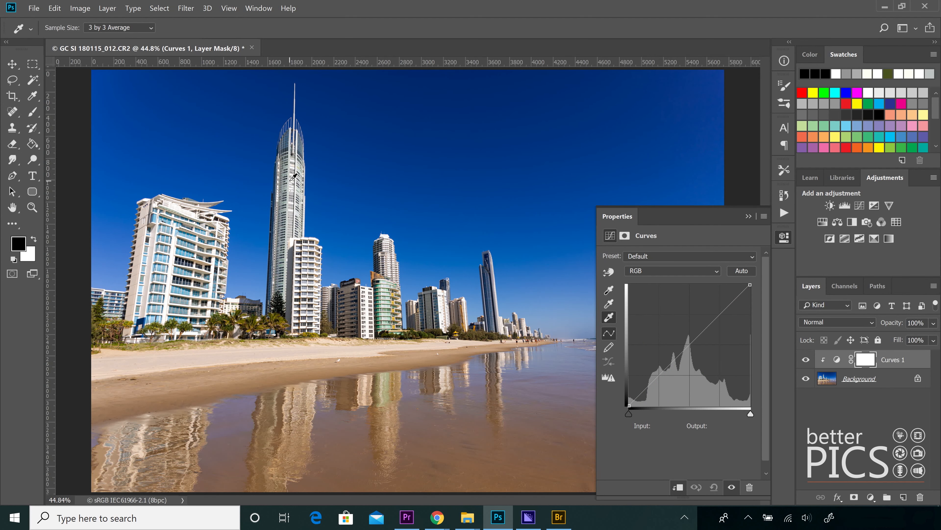
left_click_drag(188, 218, 250, 249)
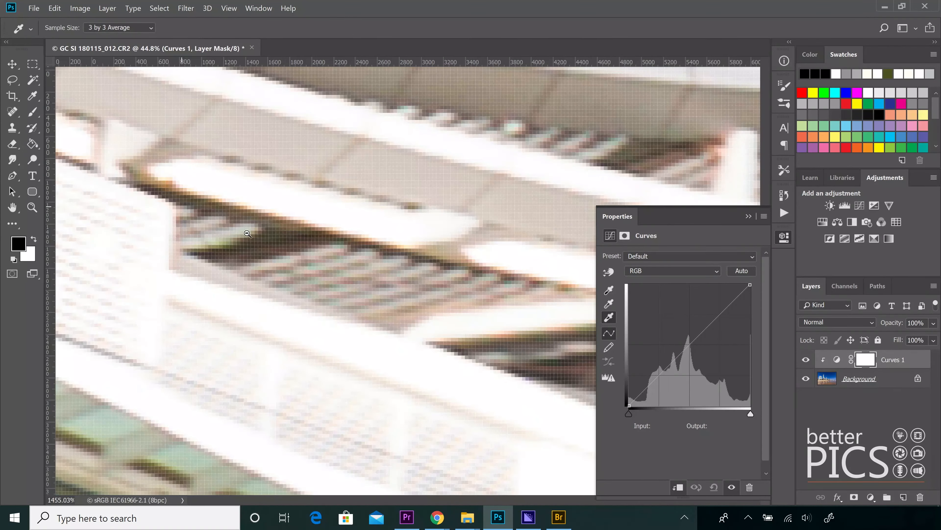
left_click(273, 316)
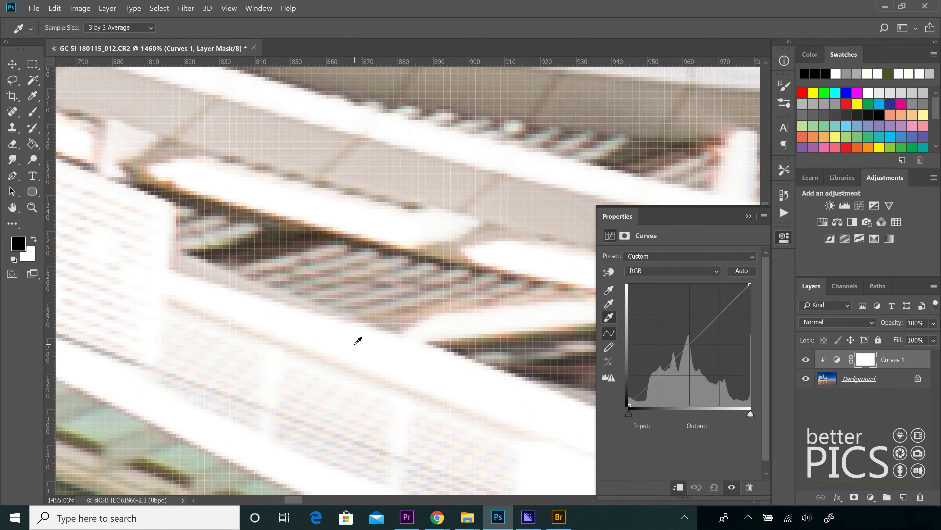
key("ctrl+0")
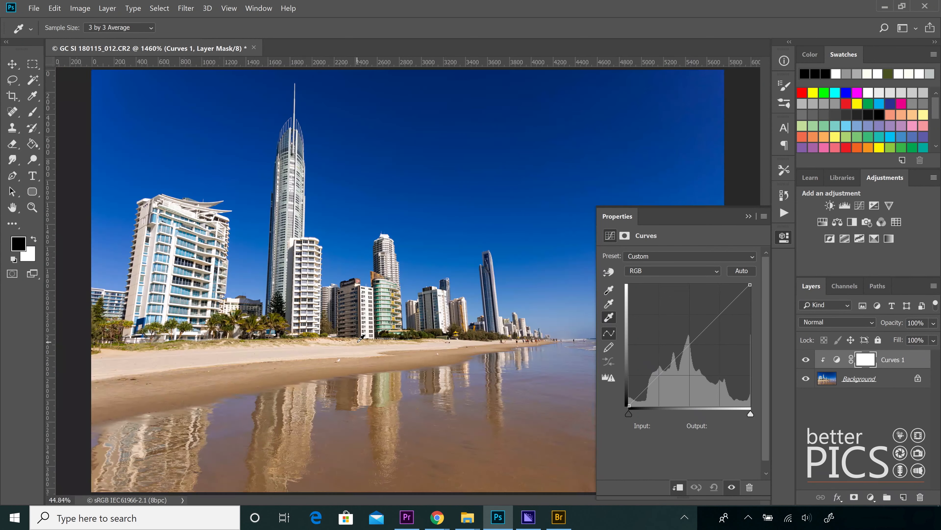
left_click(406, 207)
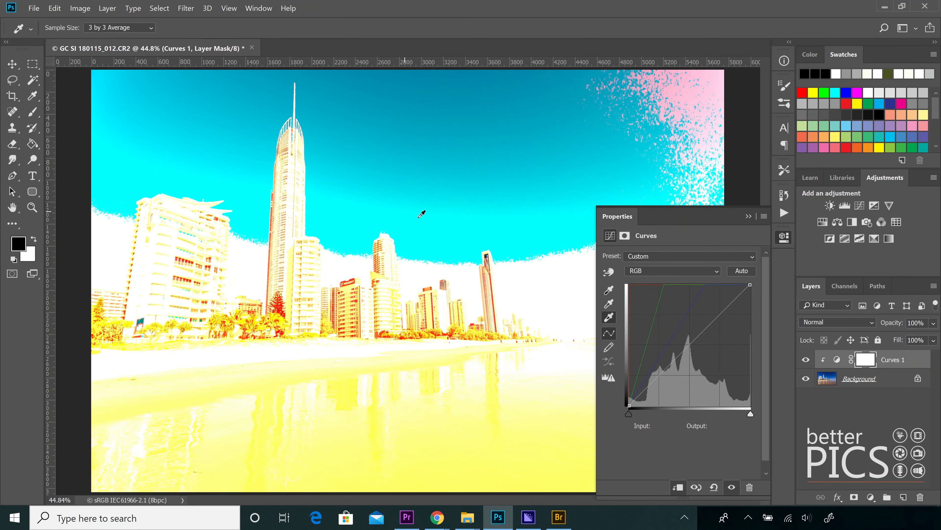
- Reset the Curves adjustment and try setting the white point from the tall tower, the white building's top and the sky above it
left_click(714, 487)
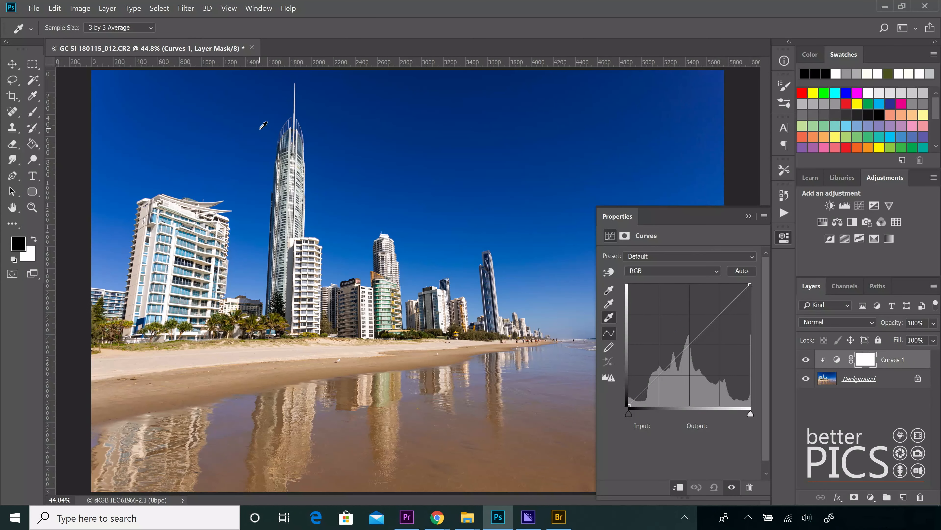
left_click(296, 169)
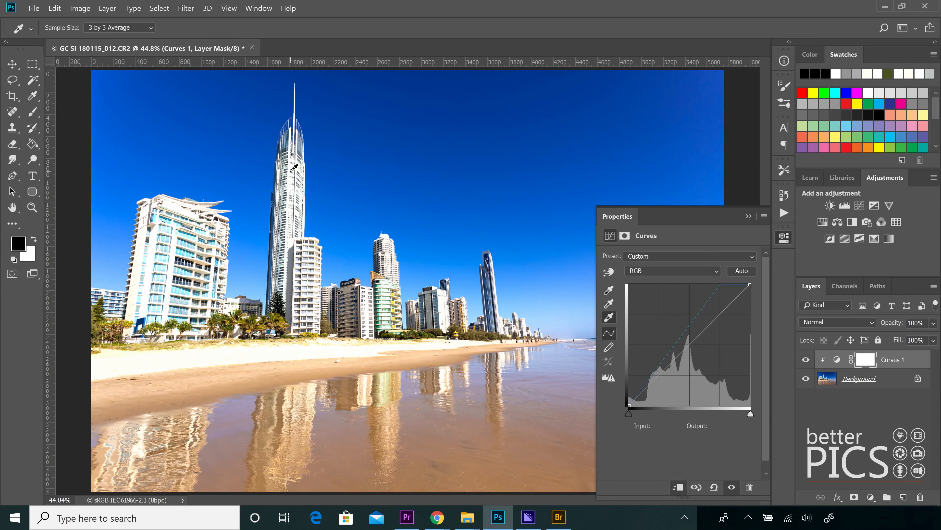
left_click(179, 210)
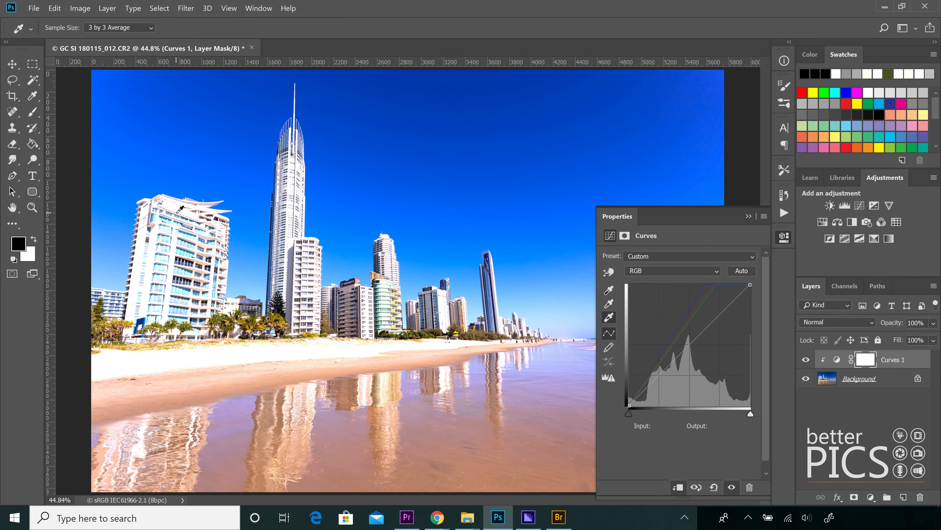
left_click(178, 205)
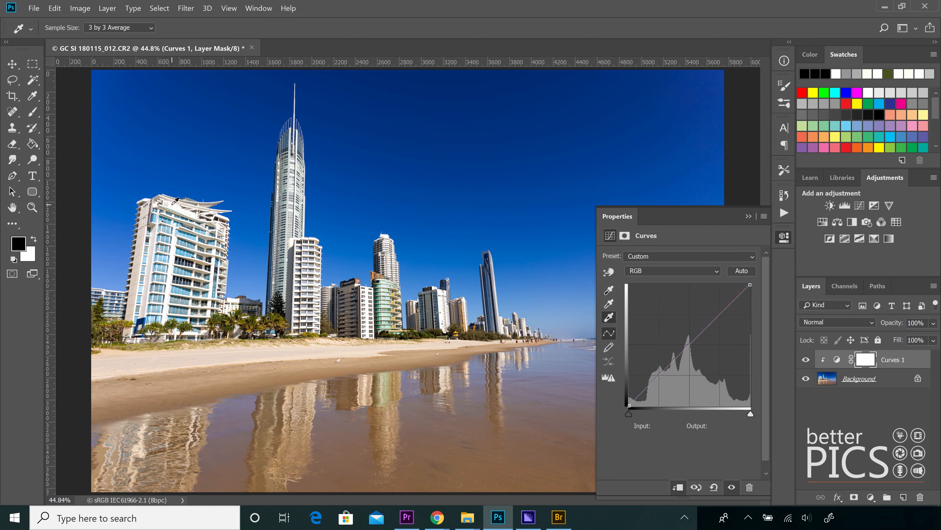
left_click_drag(173, 202, 202, 225)
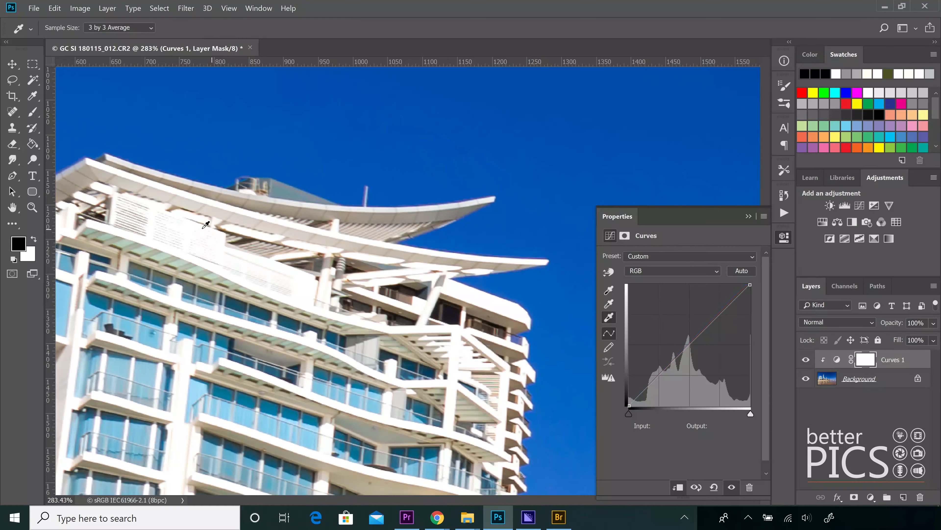
left_click(275, 155)
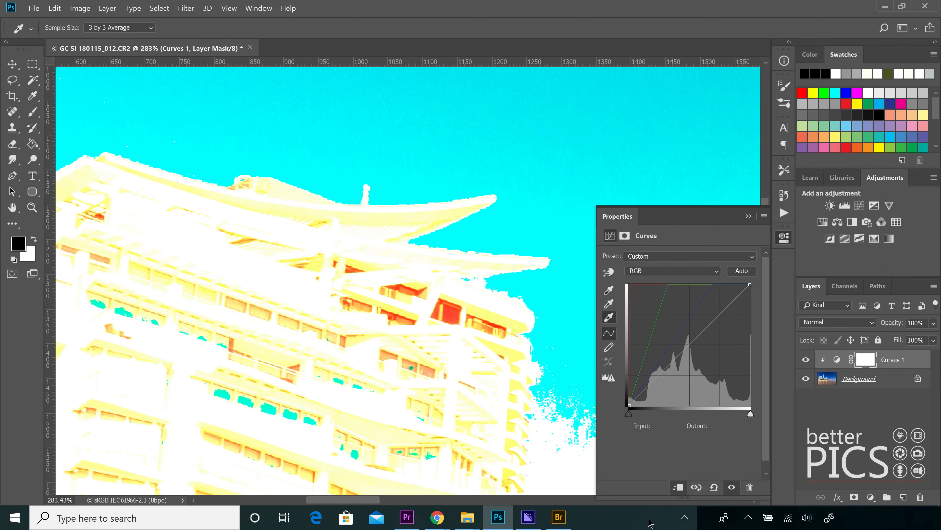
- Reset the Curves adjustment, set the white point from the white building's curved roof, and switch to the Spot Healing Brush
left_click(715, 487)
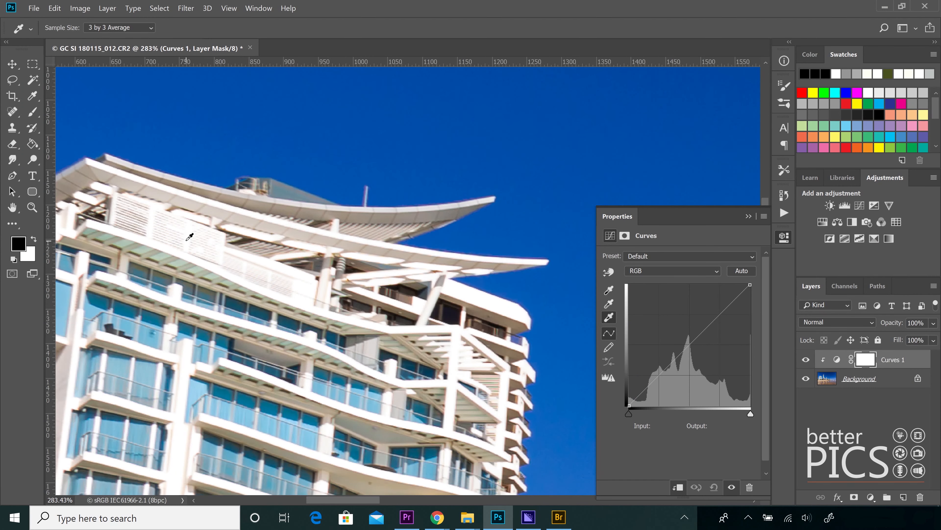
left_click(197, 193)
key("j")
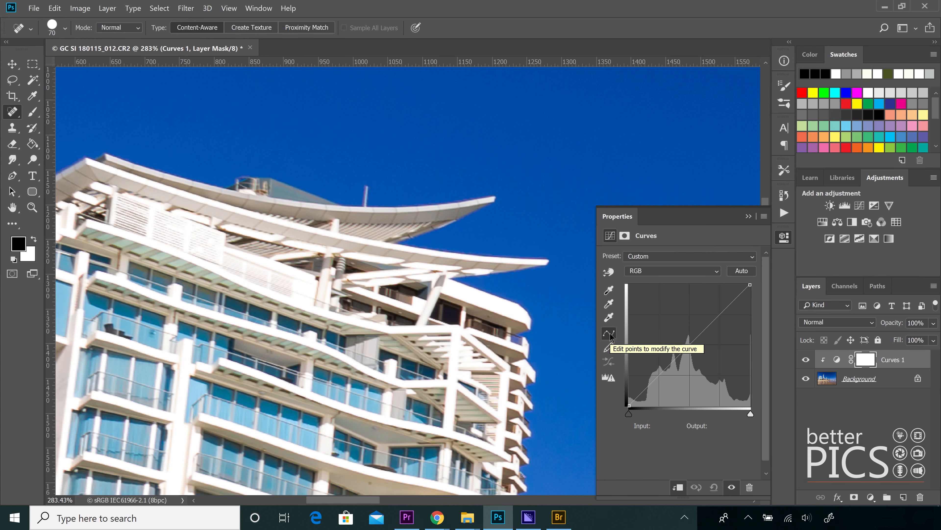
- Hide and reopen the Curves properties, and add a midtone curve point at input 148, output 148
left_click(784, 238)
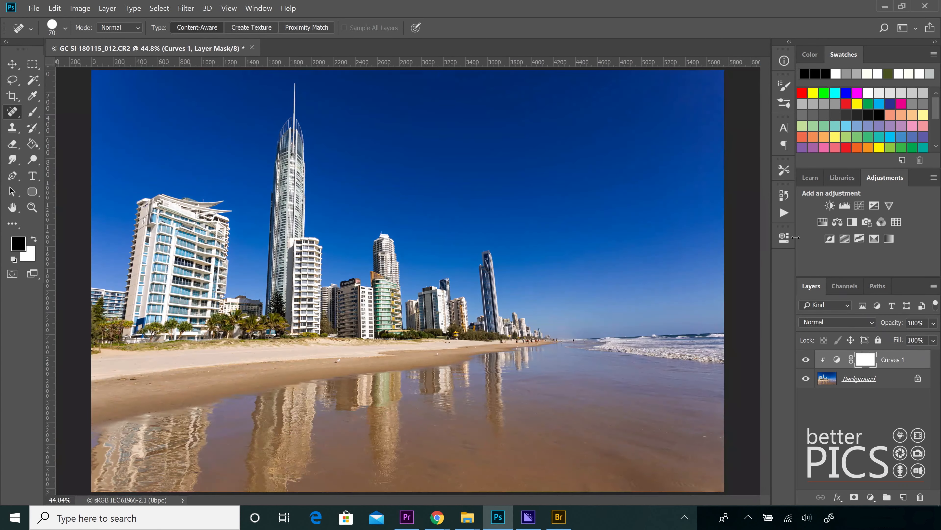
left_click(784, 238)
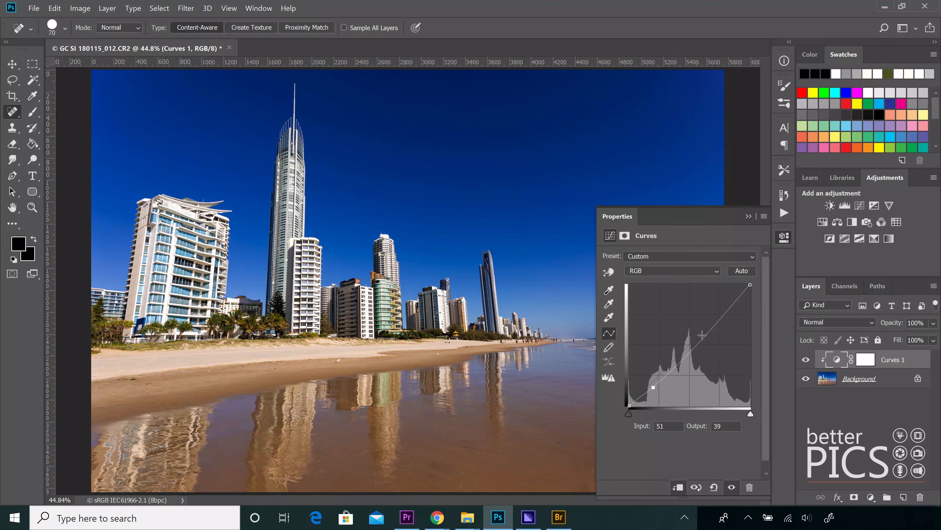
left_click_drag(701, 336, 699, 336)
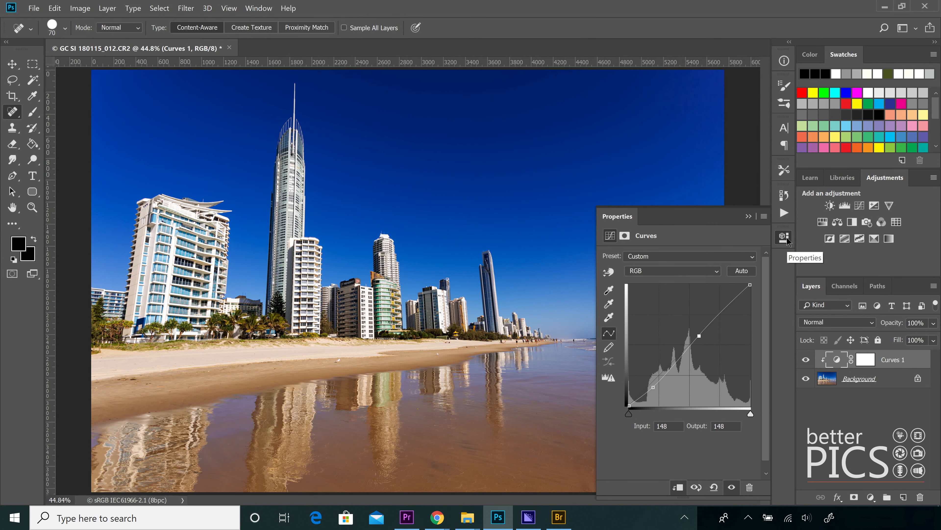
- Draw a freehand S-shaped curve from the highlights down to the shadows and convert it to editable points
left_click(609, 348)
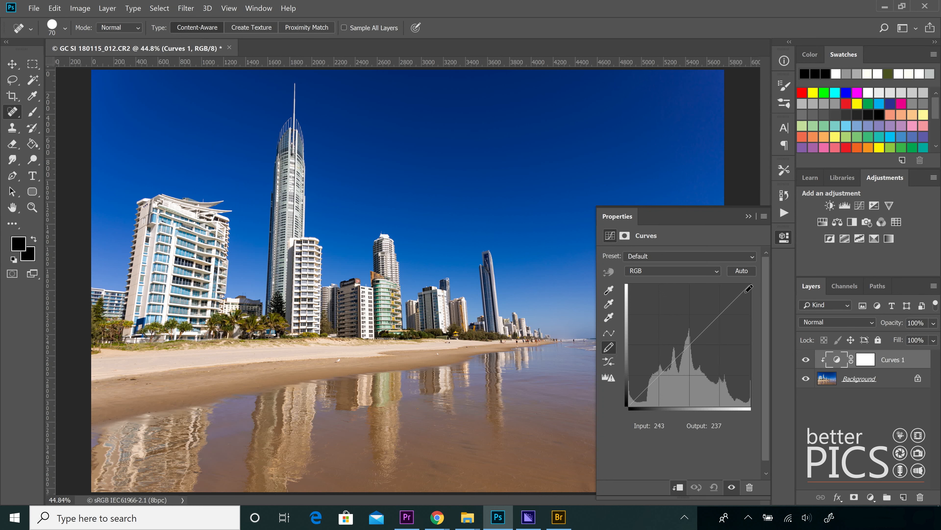
mouse_move(746, 289)
left_mouse_down()
mouse_move(694, 322)
mouse_move(662, 393)
mouse_move(630, 407)
left_mouse_up()
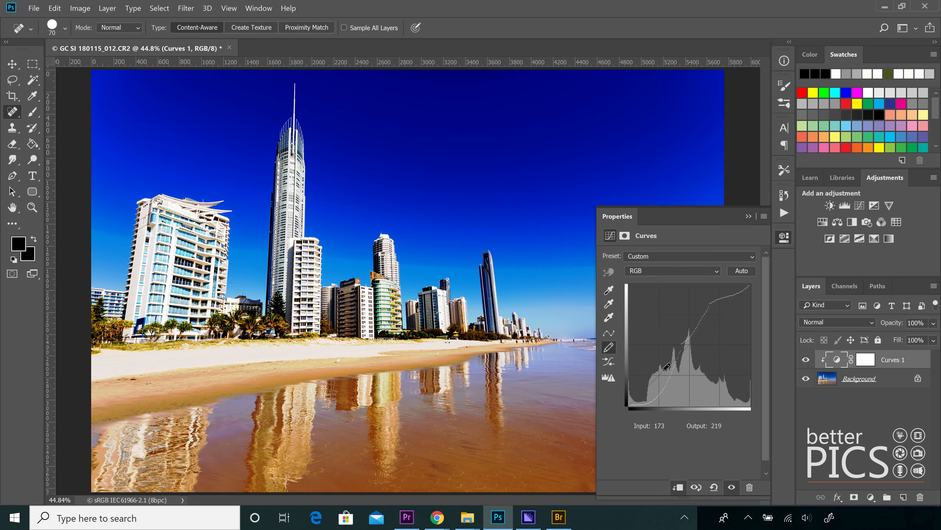
left_click(609, 333)
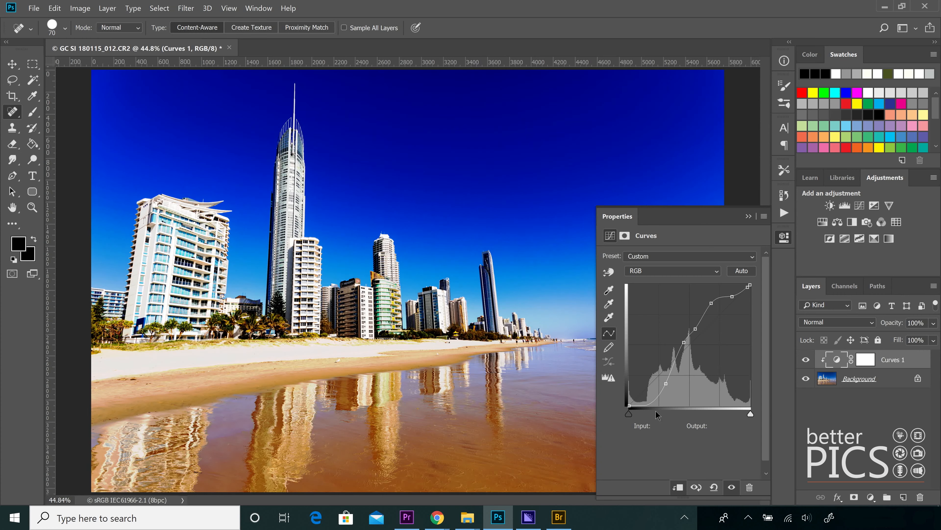
- Smooth out the S-curve by repositioning its shadow point, removing the midtone point, and moving an upper point to input 169, output 194
left_click_drag(665, 384, 661, 384)
left_click(681, 347)
left_click_drag(679, 350, 657, 394)
left_click_drag(695, 329, 709, 315)
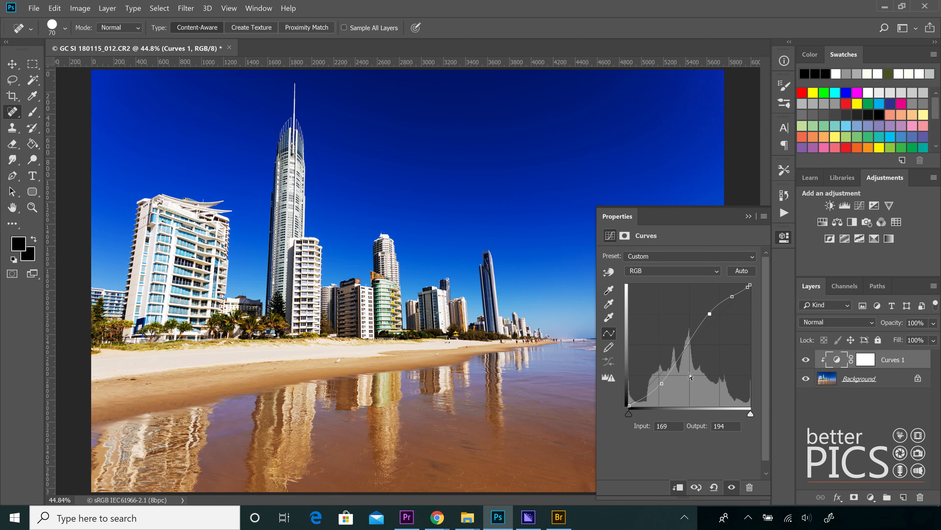
- Redraw the midtone-to-highlight section and the shadow section of the curve freehand
left_click(608, 346)
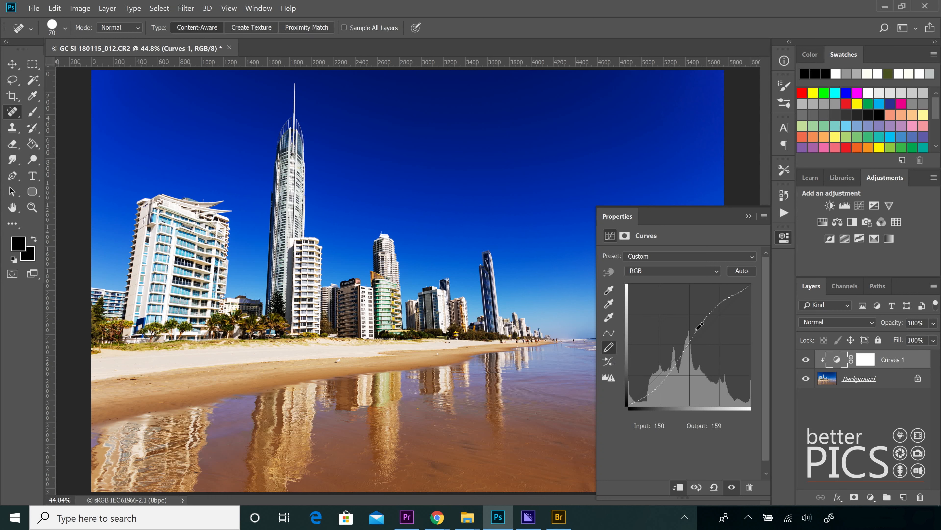
mouse_move(678, 358)
left_mouse_down()
mouse_move(697, 376)
mouse_move(683, 373)
mouse_move(694, 334)
mouse_move(726, 304)
left_mouse_up()
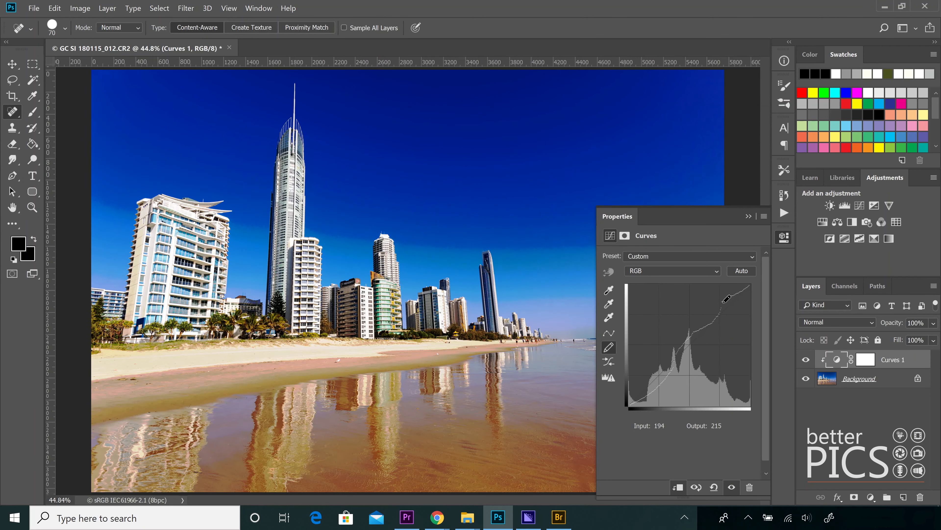
left_click_drag(650, 380, 639, 400)
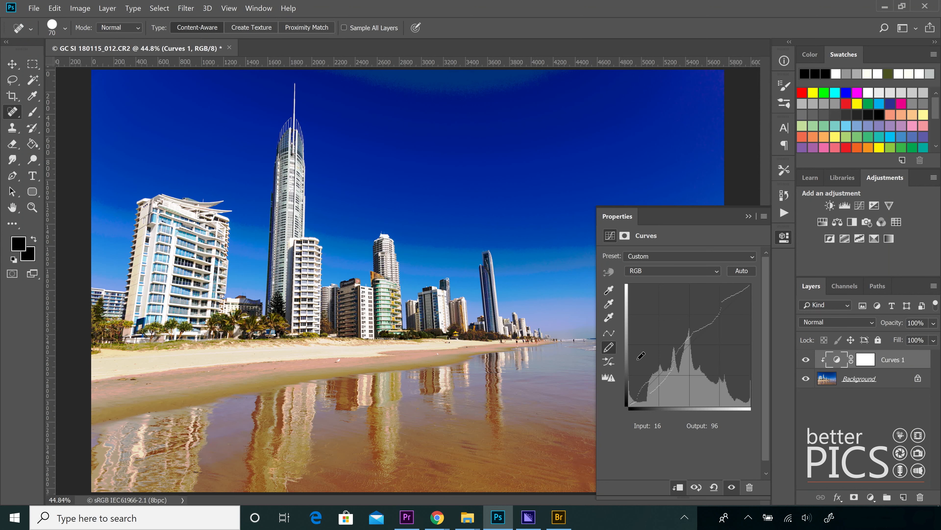
- Smooth the drawn curve, redraw its highlight section freehand, and smooth the result again
left_click(609, 365)
mouse_move(737, 291)
left_mouse_down()
mouse_move(704, 302)
mouse_move(701, 330)
left_mouse_up()
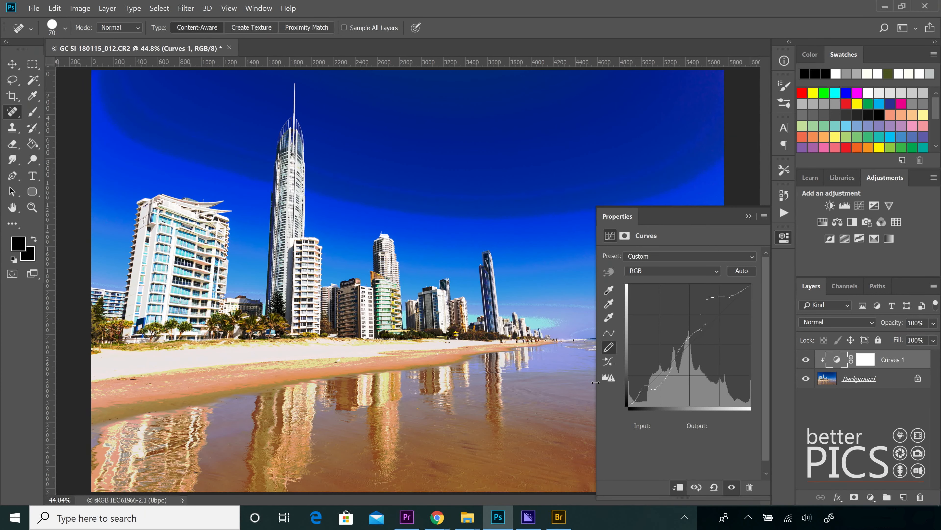
left_click(612, 363)
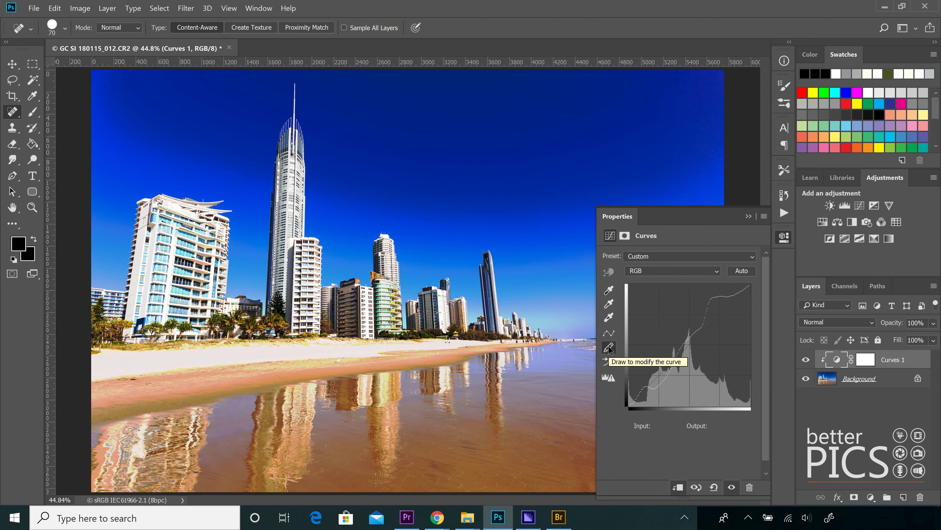
- Convert the smoothed curve to editable points and select points on it, including a shadow point at input 50, output 34
left_click(609, 332)
left_click(709, 300)
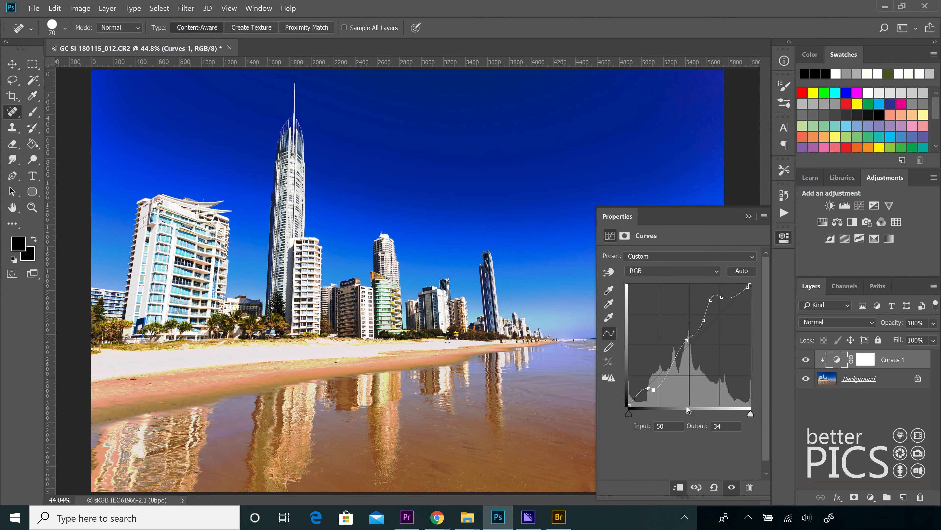